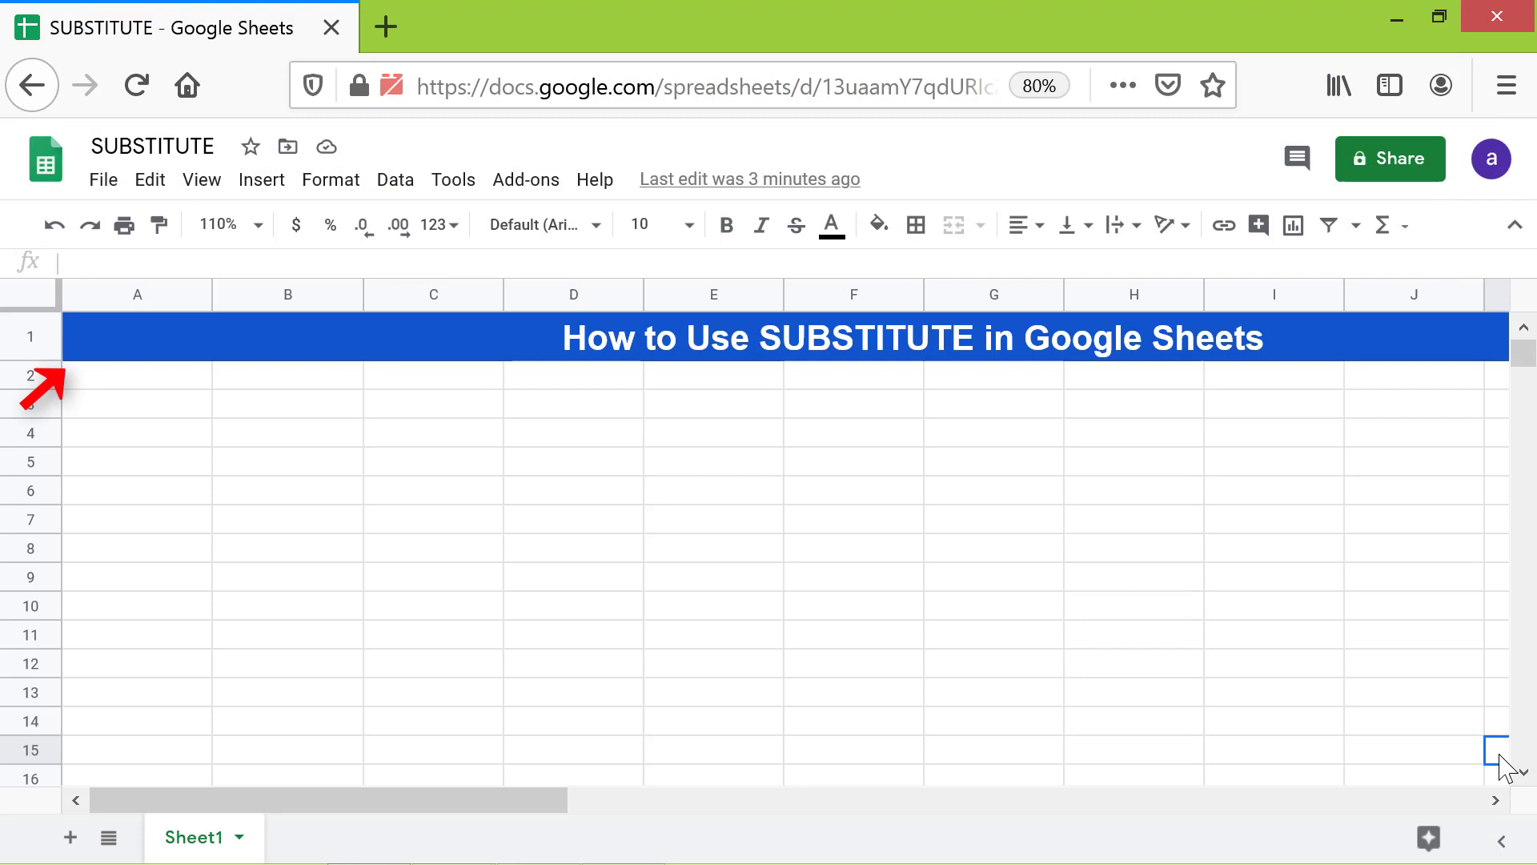
Enter 'vegetable' in cell A2
left_click(189, 378)
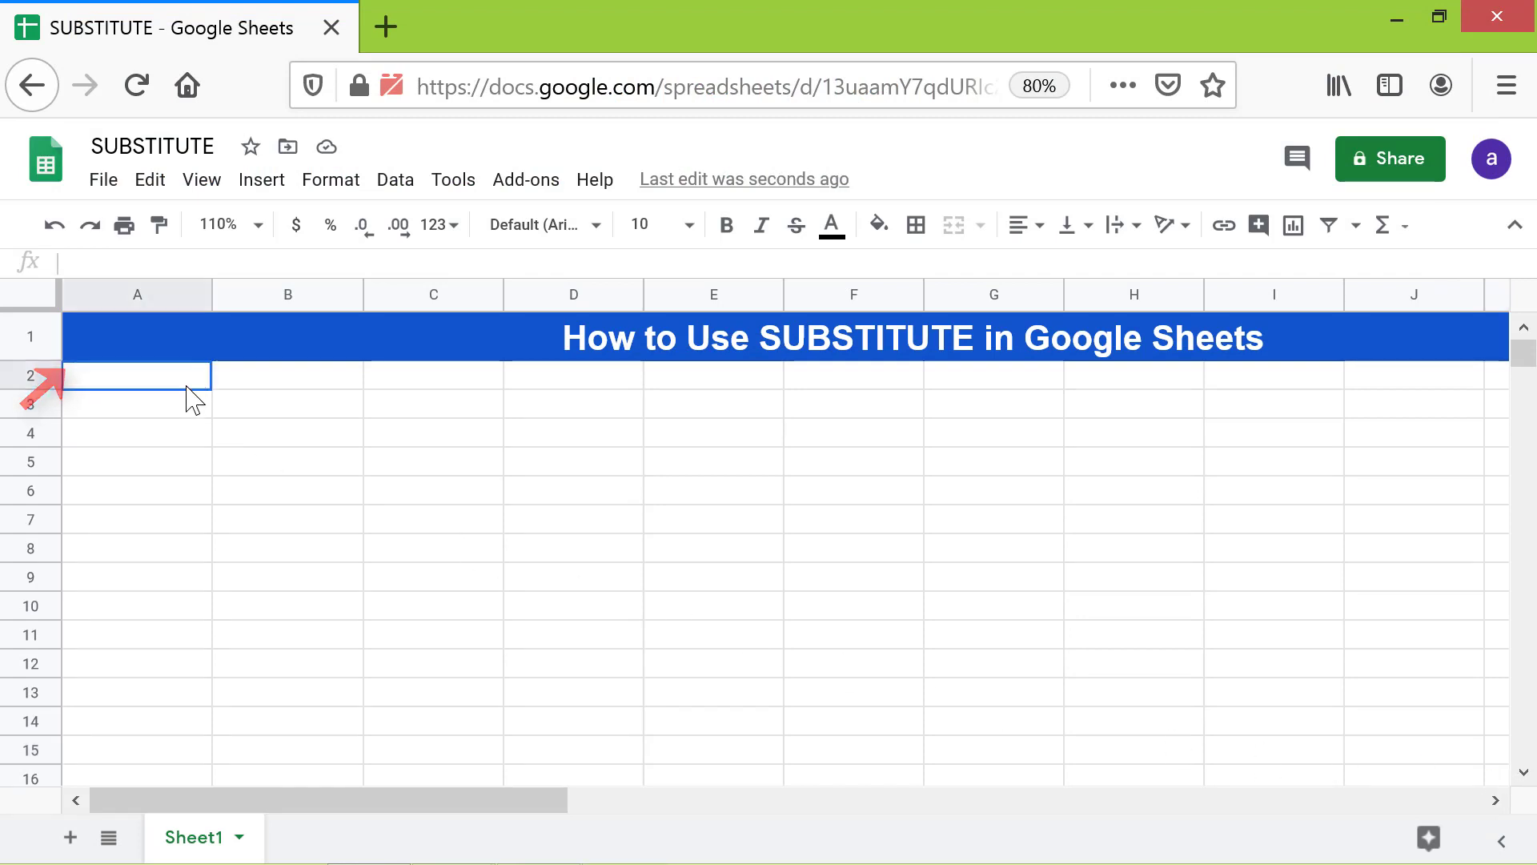
type("vegetable")
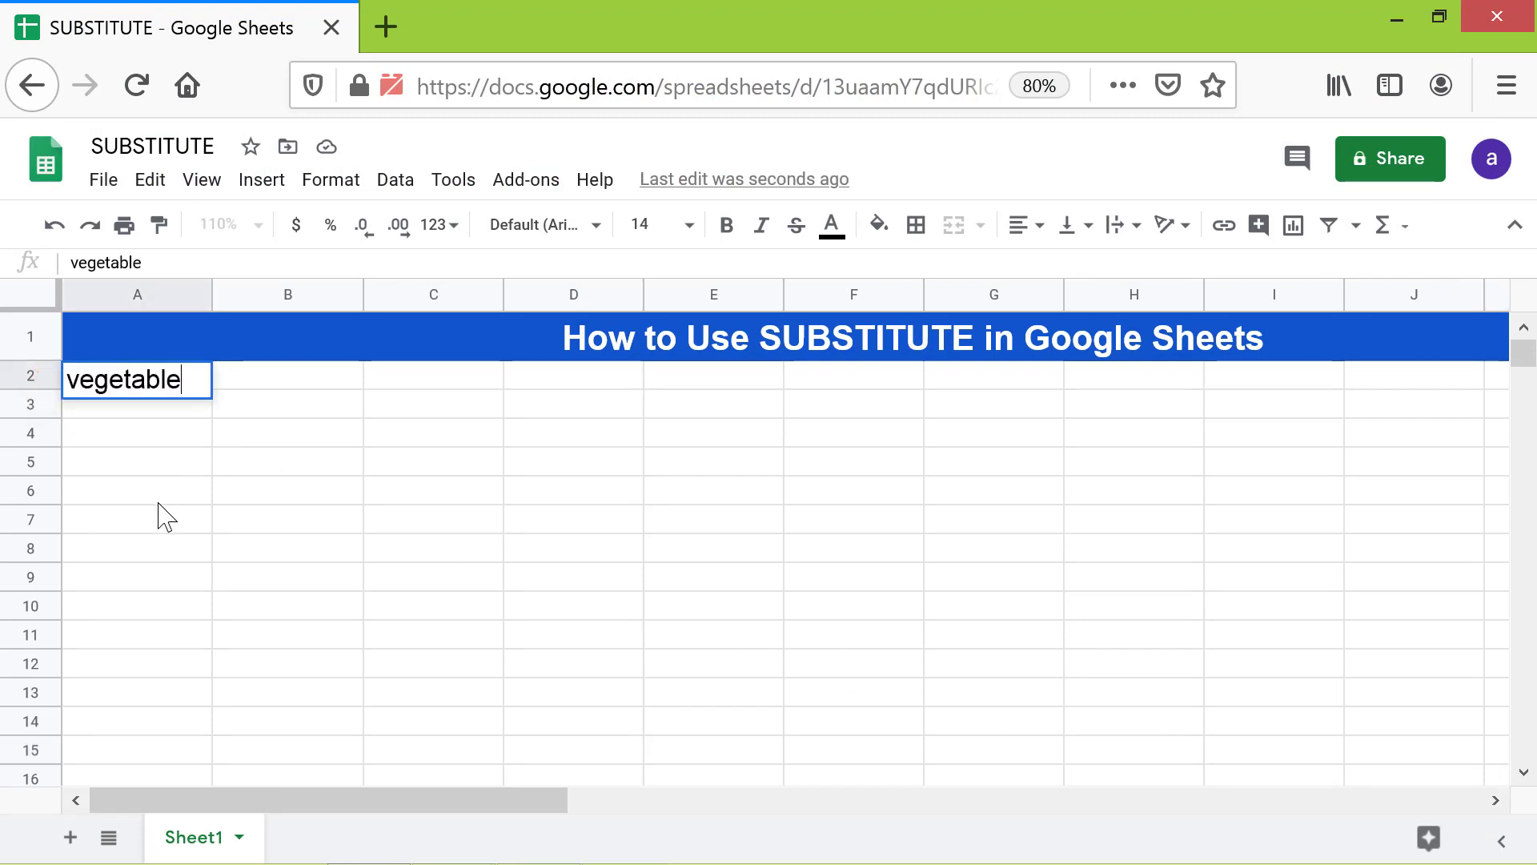
key("Tab")
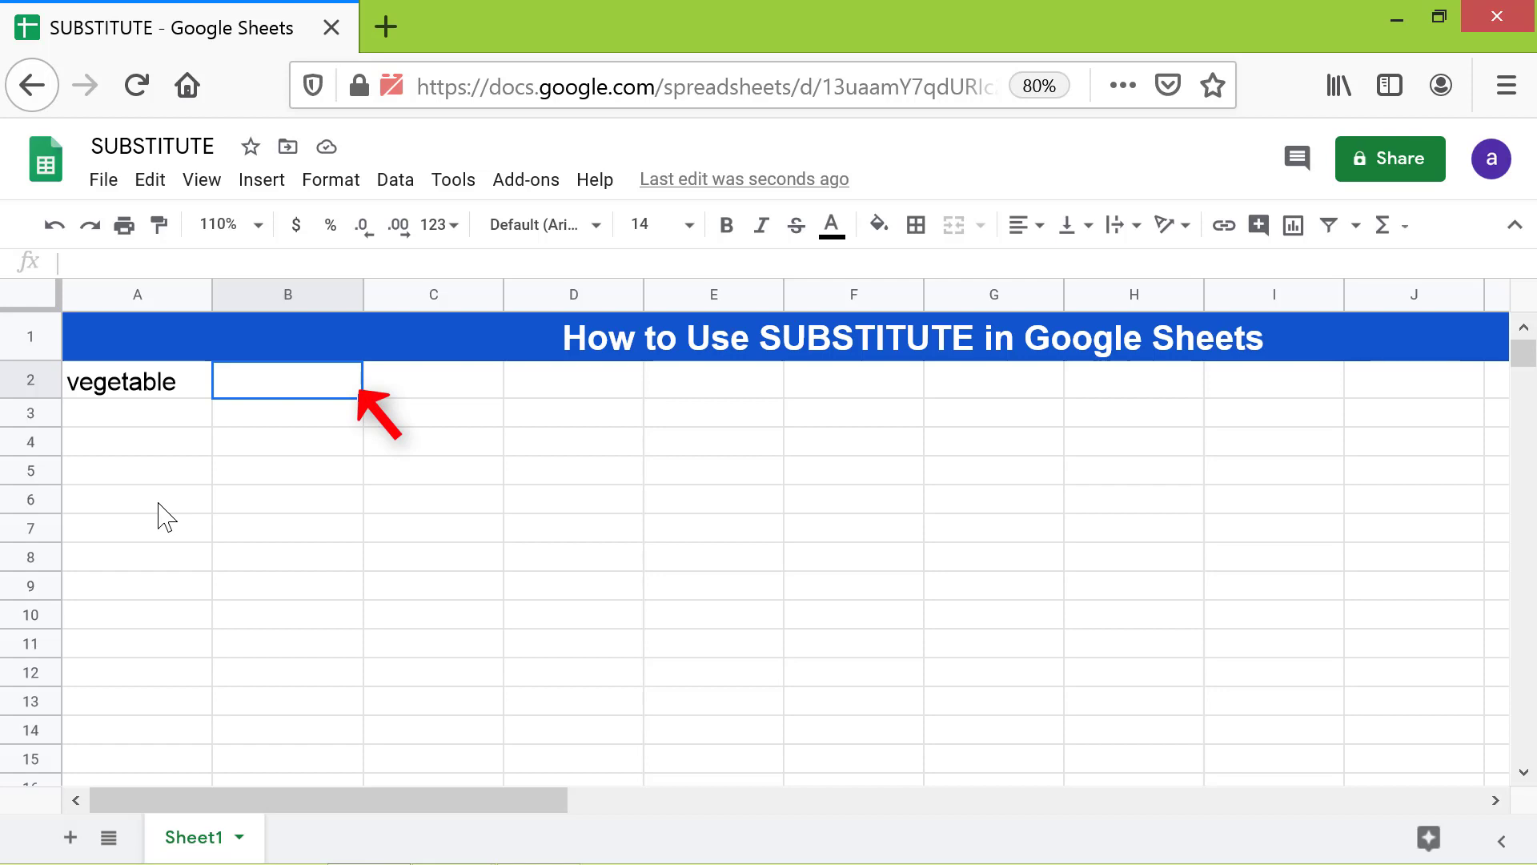
Enter =SUBSTITUTE(A2,"e","es",3) in B2 so it shows 'vegetables'
type("=subs")
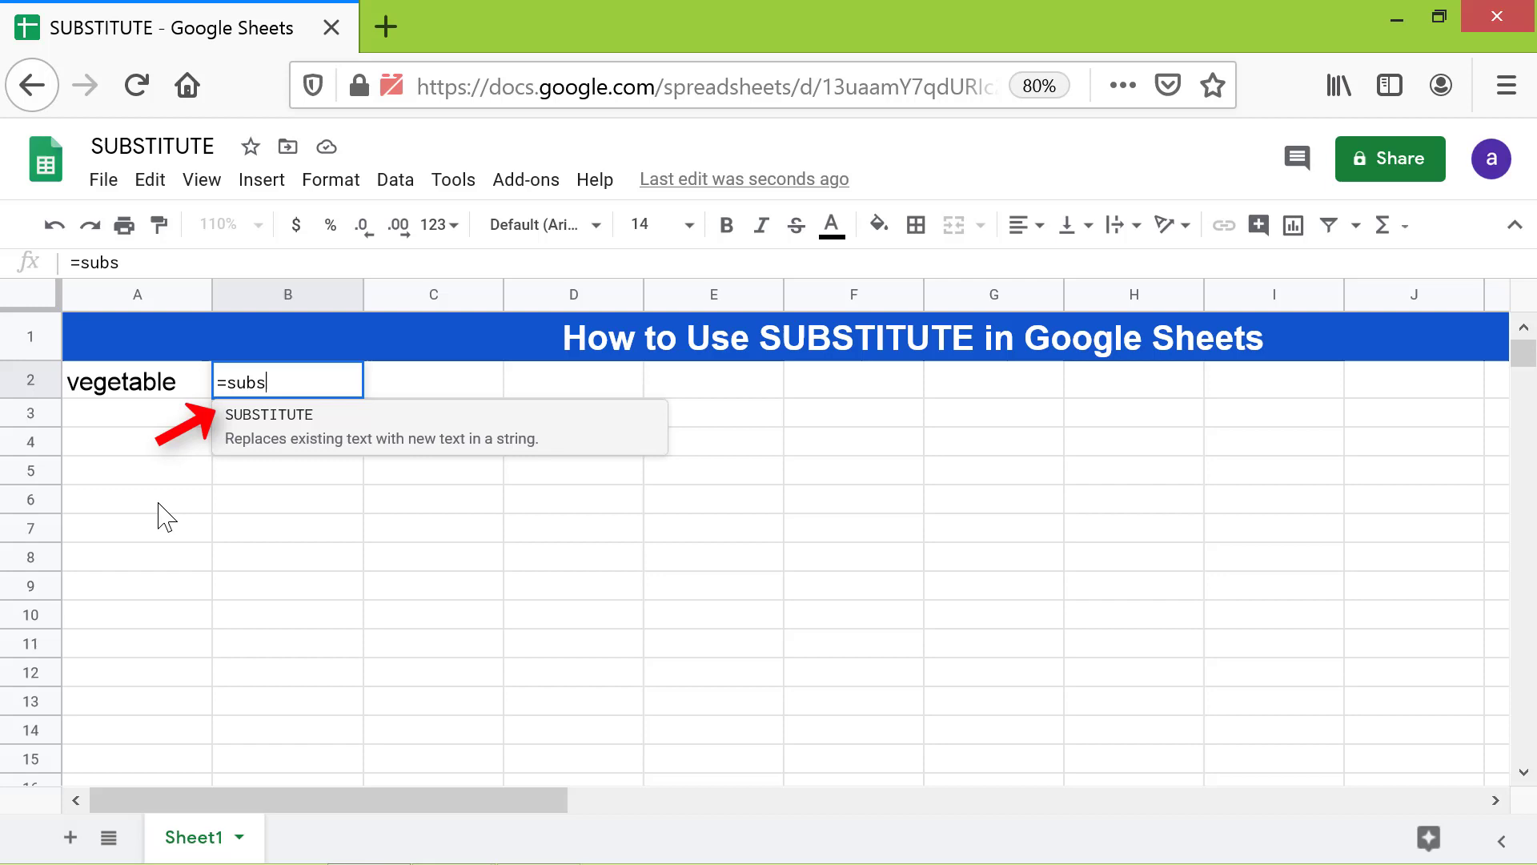
left_click(312, 418)
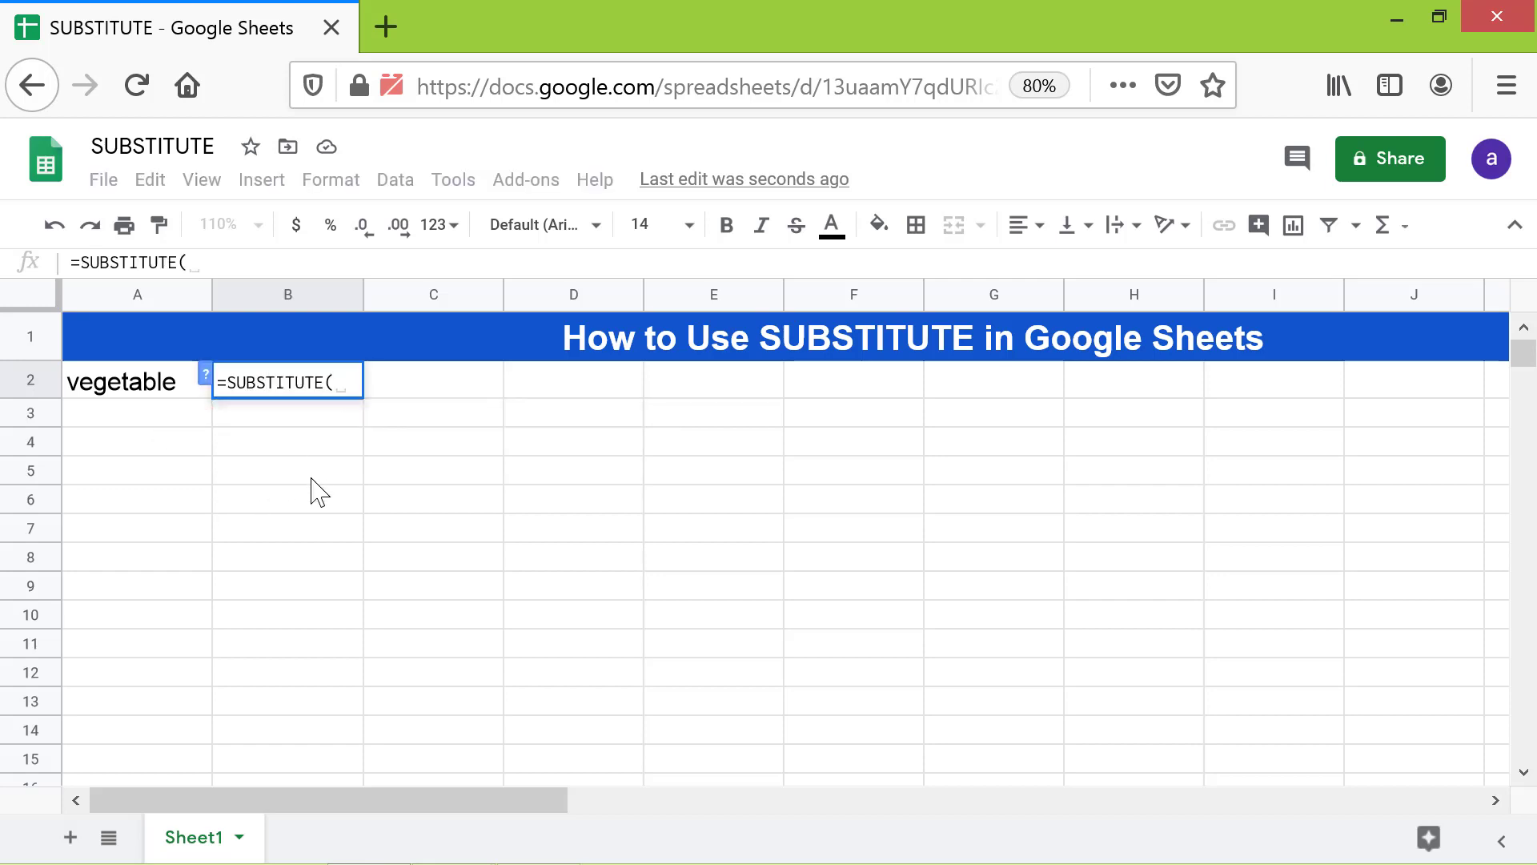
left_click(169, 390)
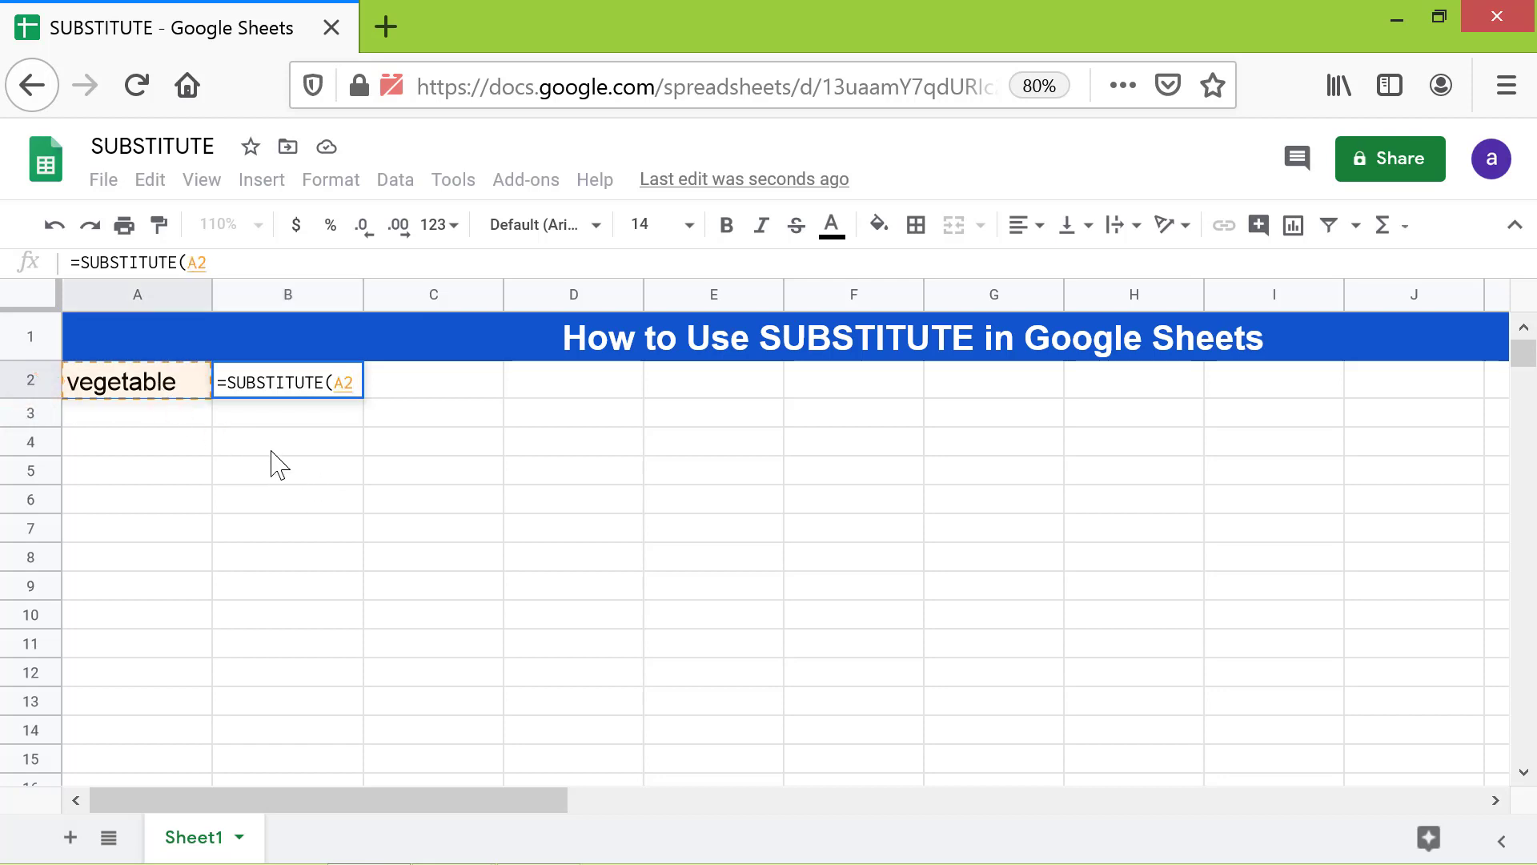
type(",")
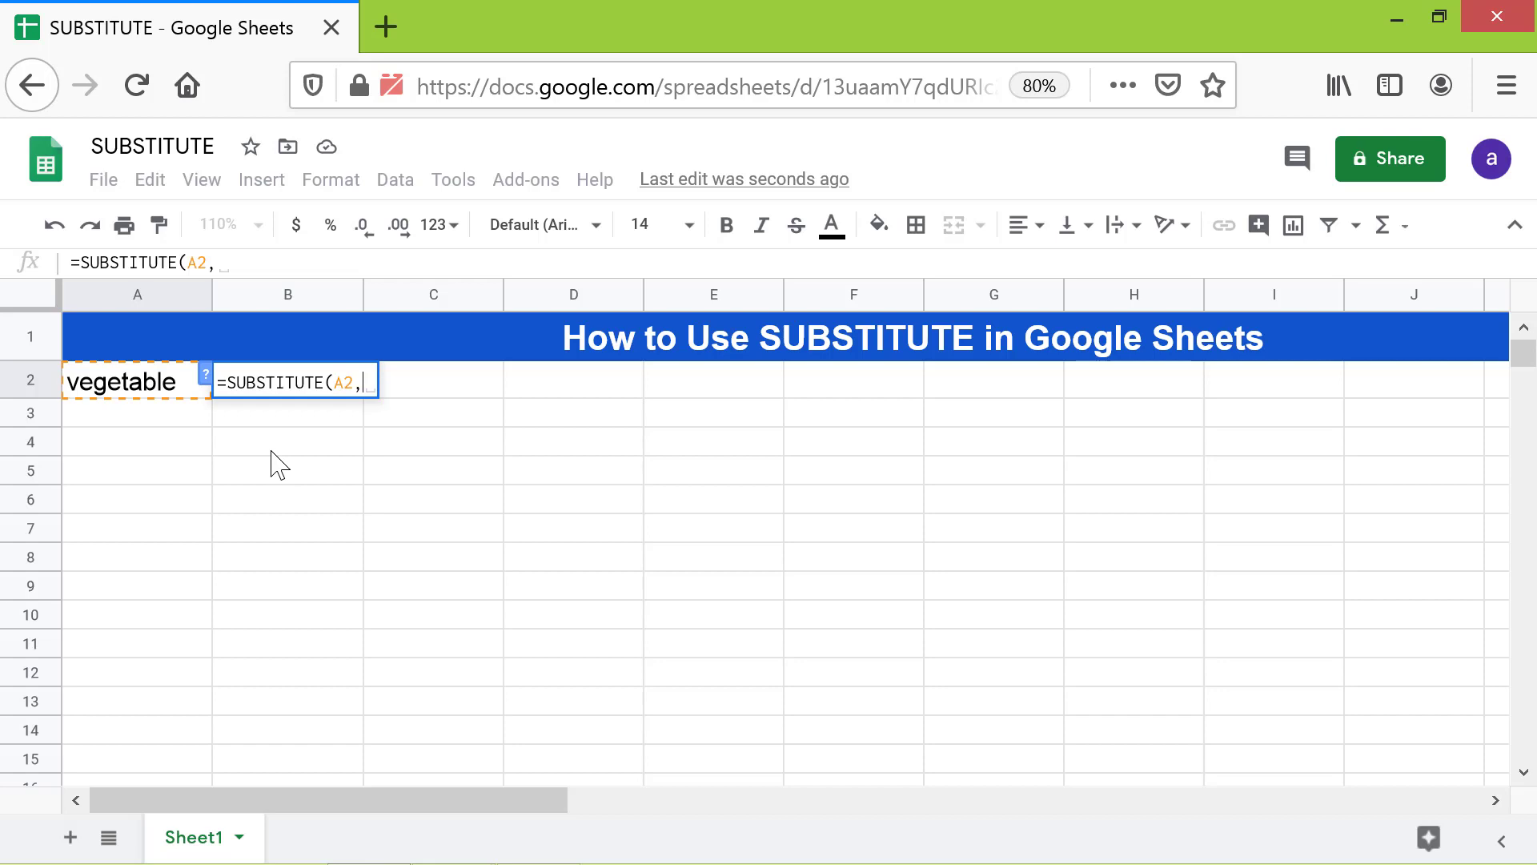
type("\"e")
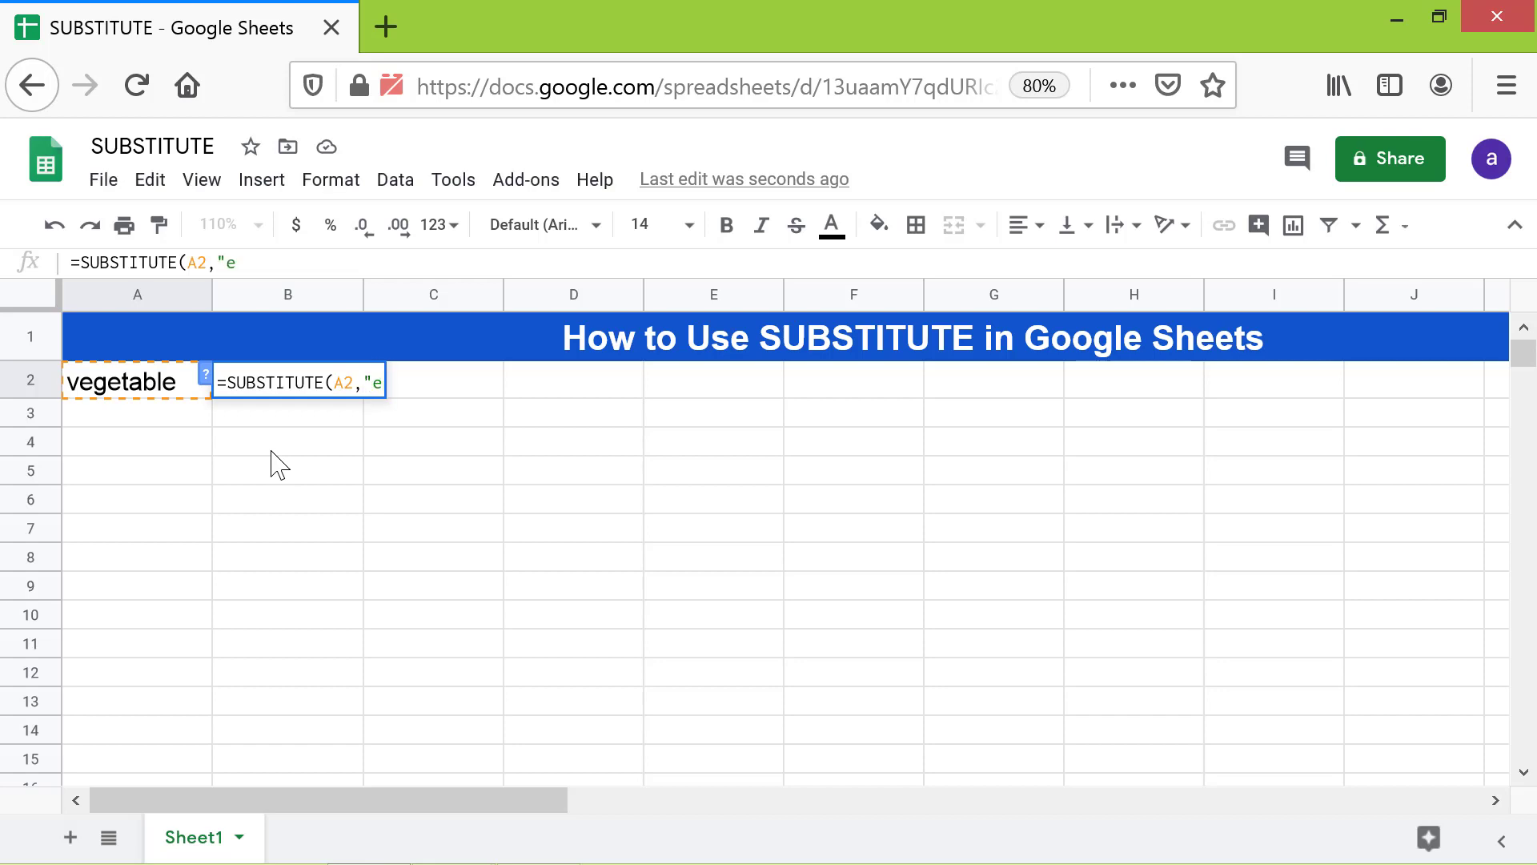
type("\", ")
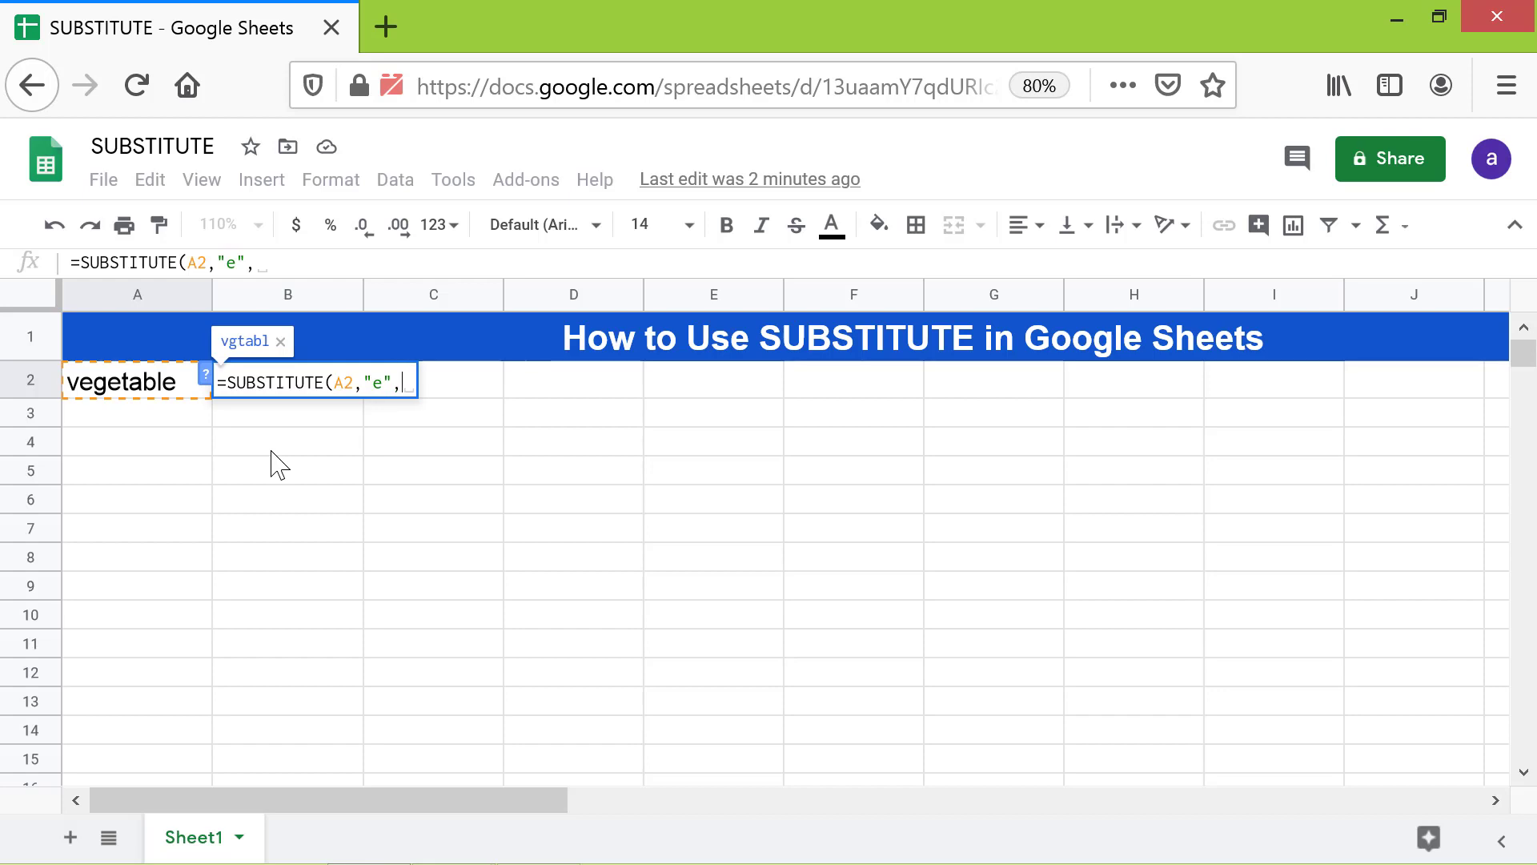
type("\"es\"")
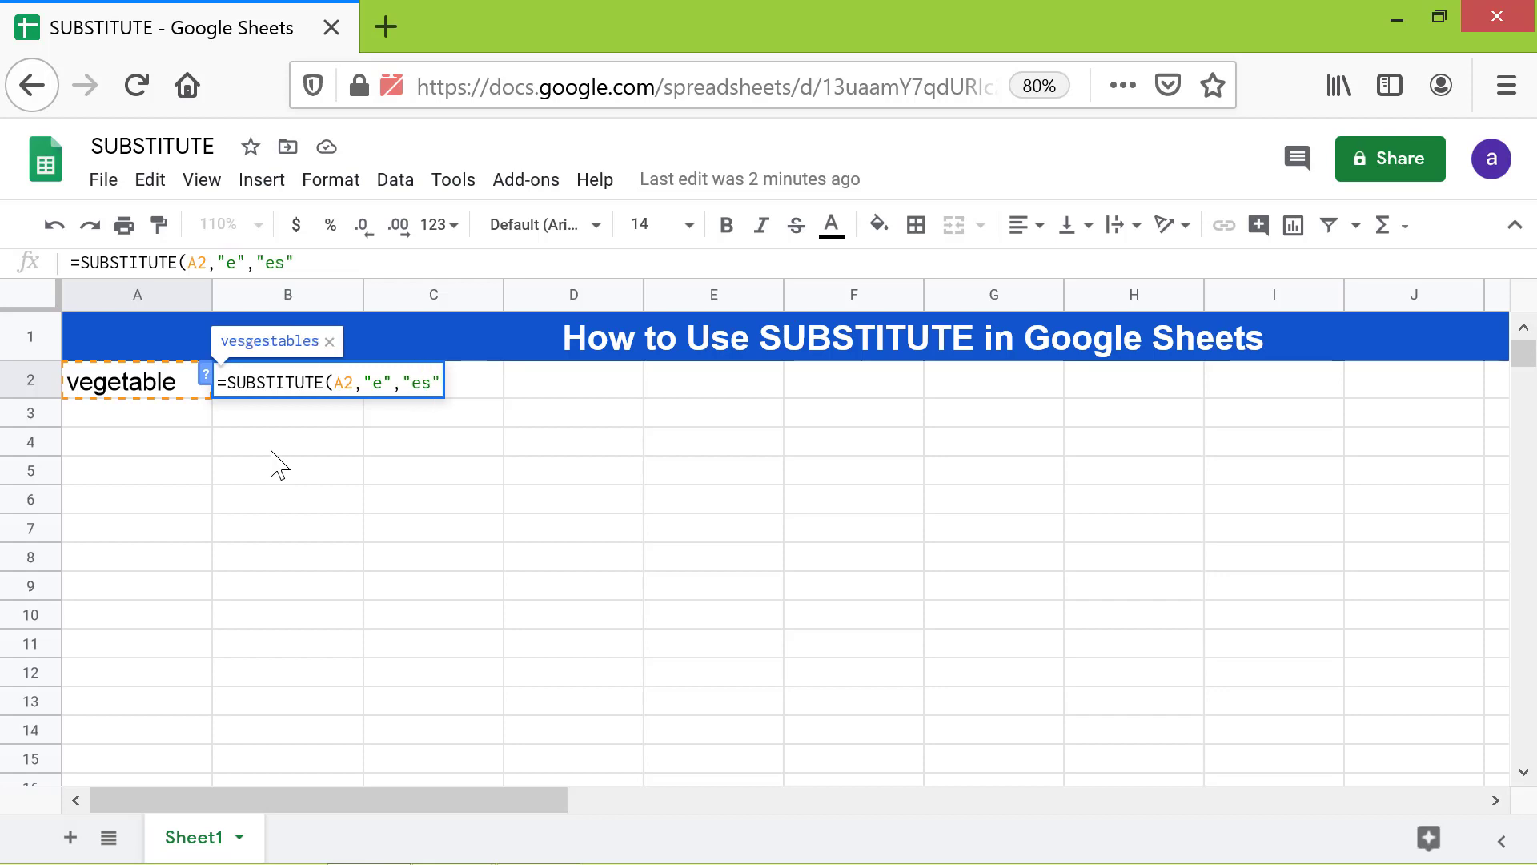
type(",")
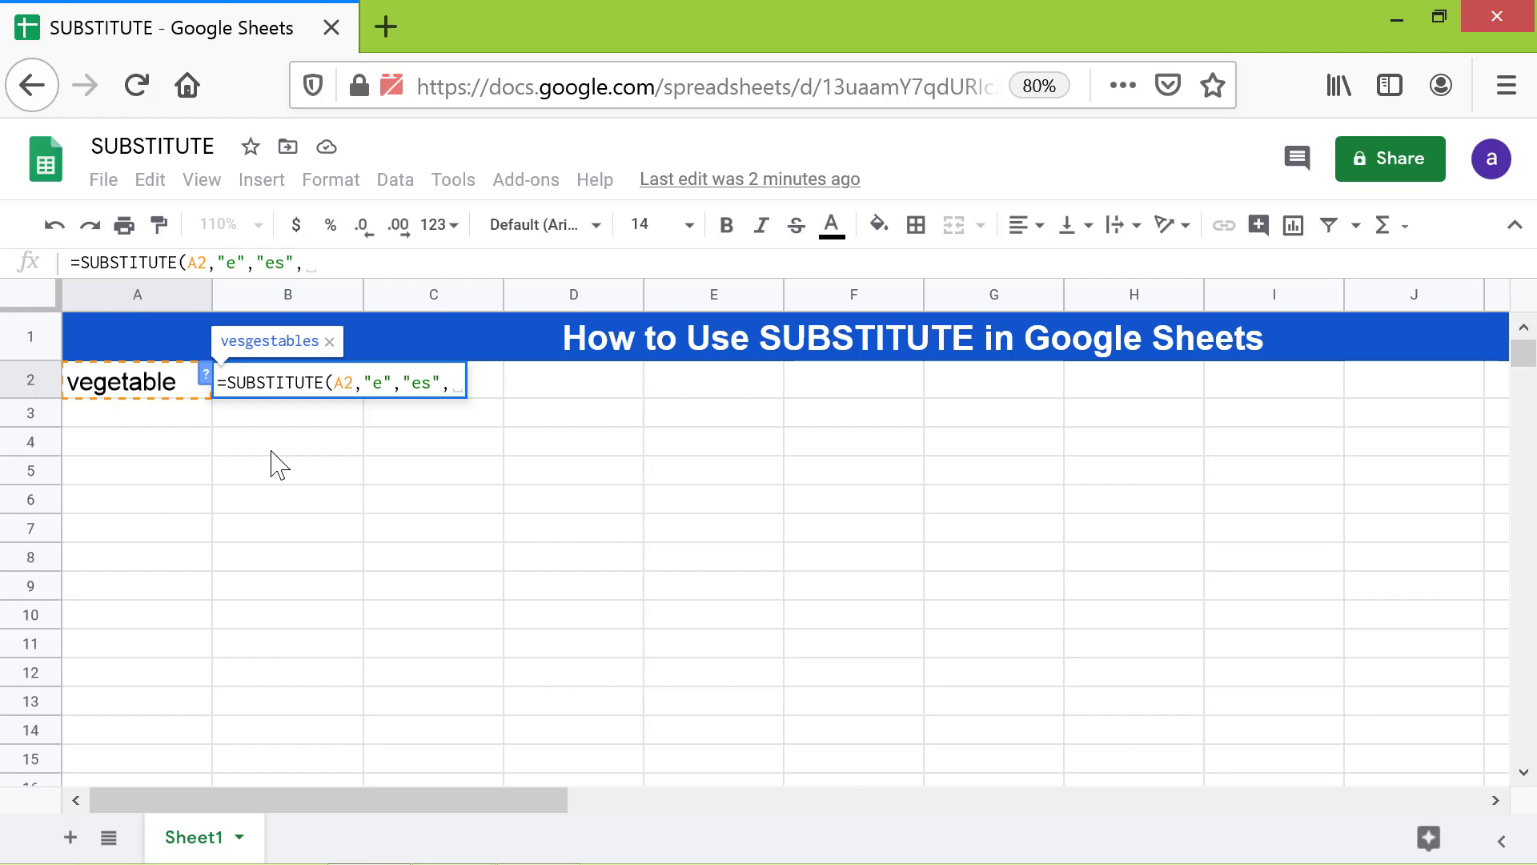
type("3")
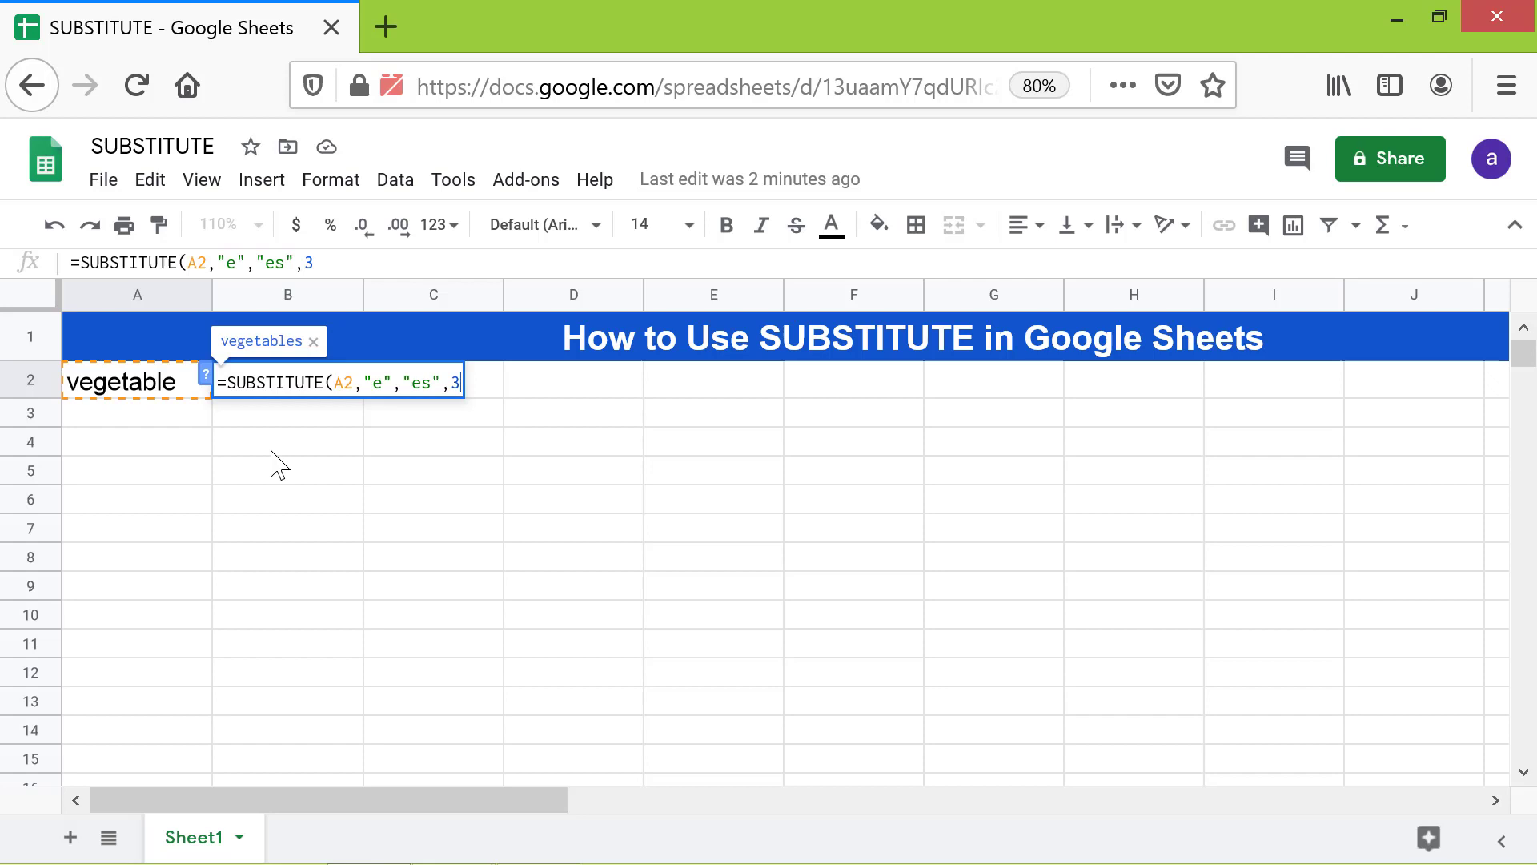
key("Return")
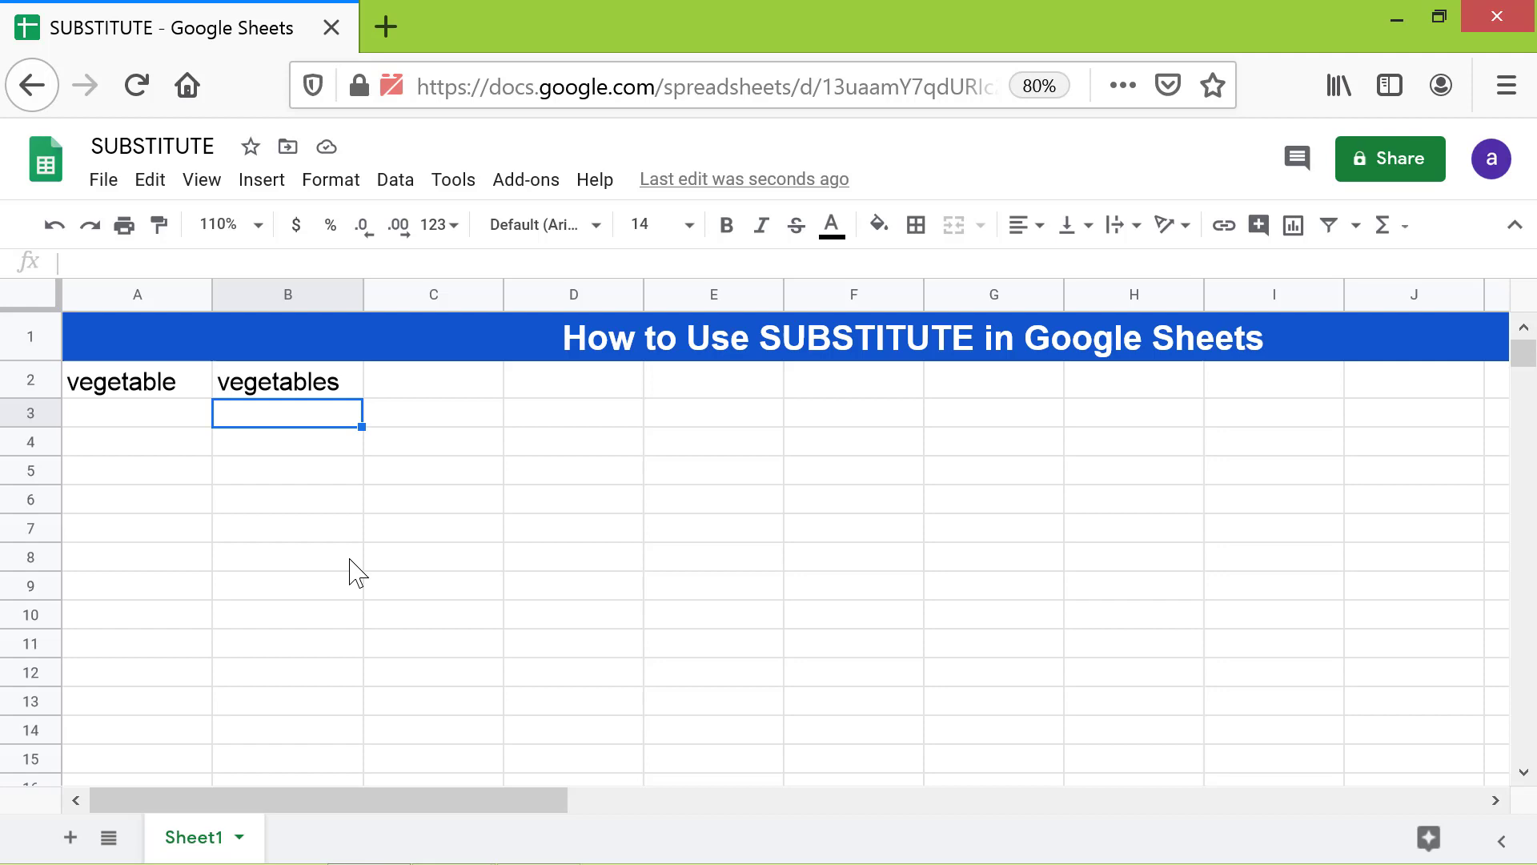
Enter 'Account Number & Folio Number' in A3 and widen column A to fit it
key("Left")
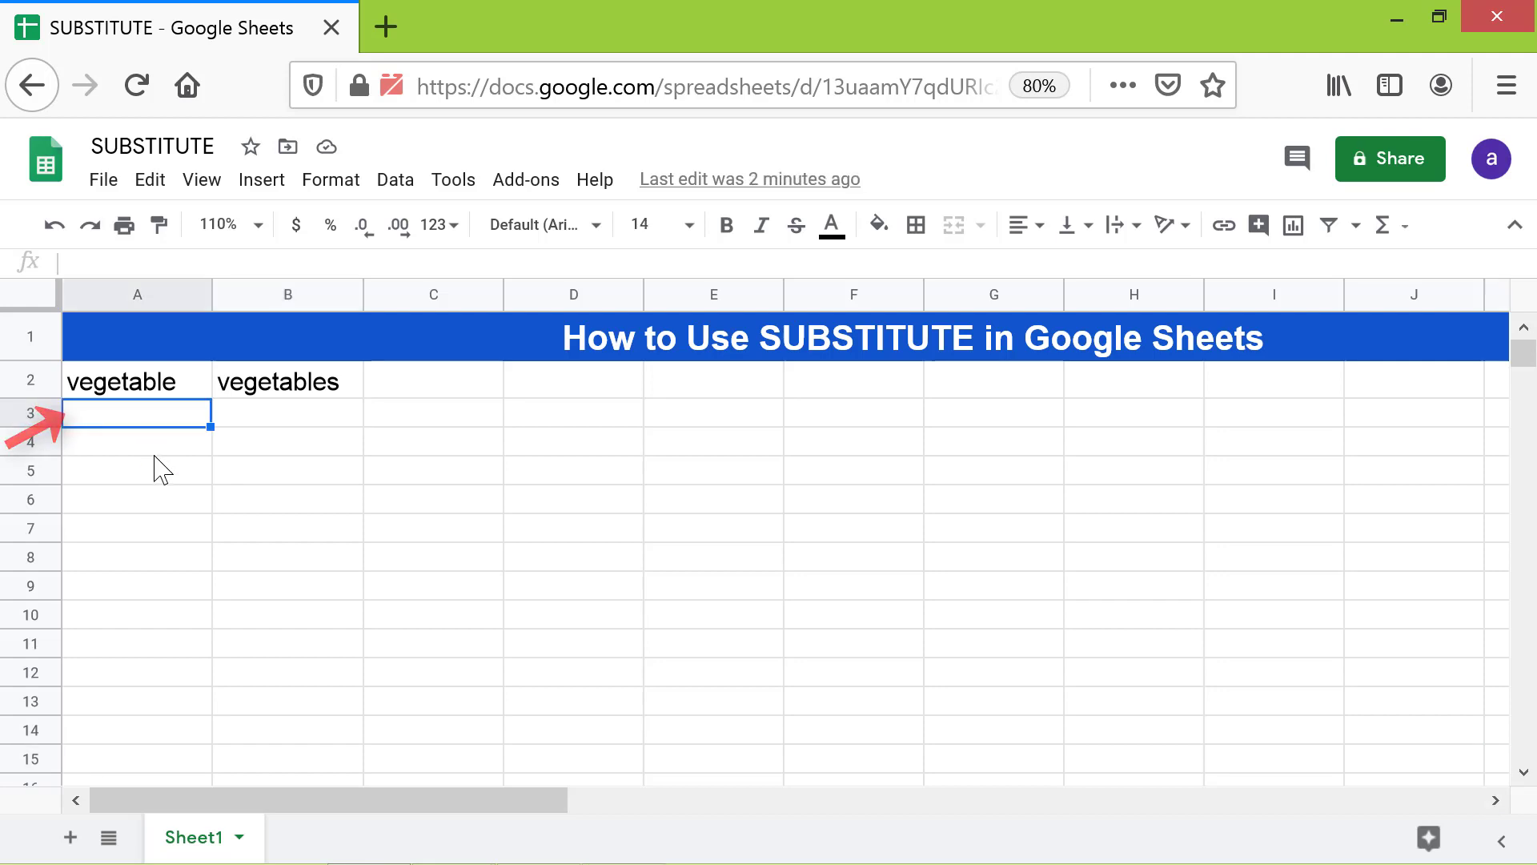
type("Accou")
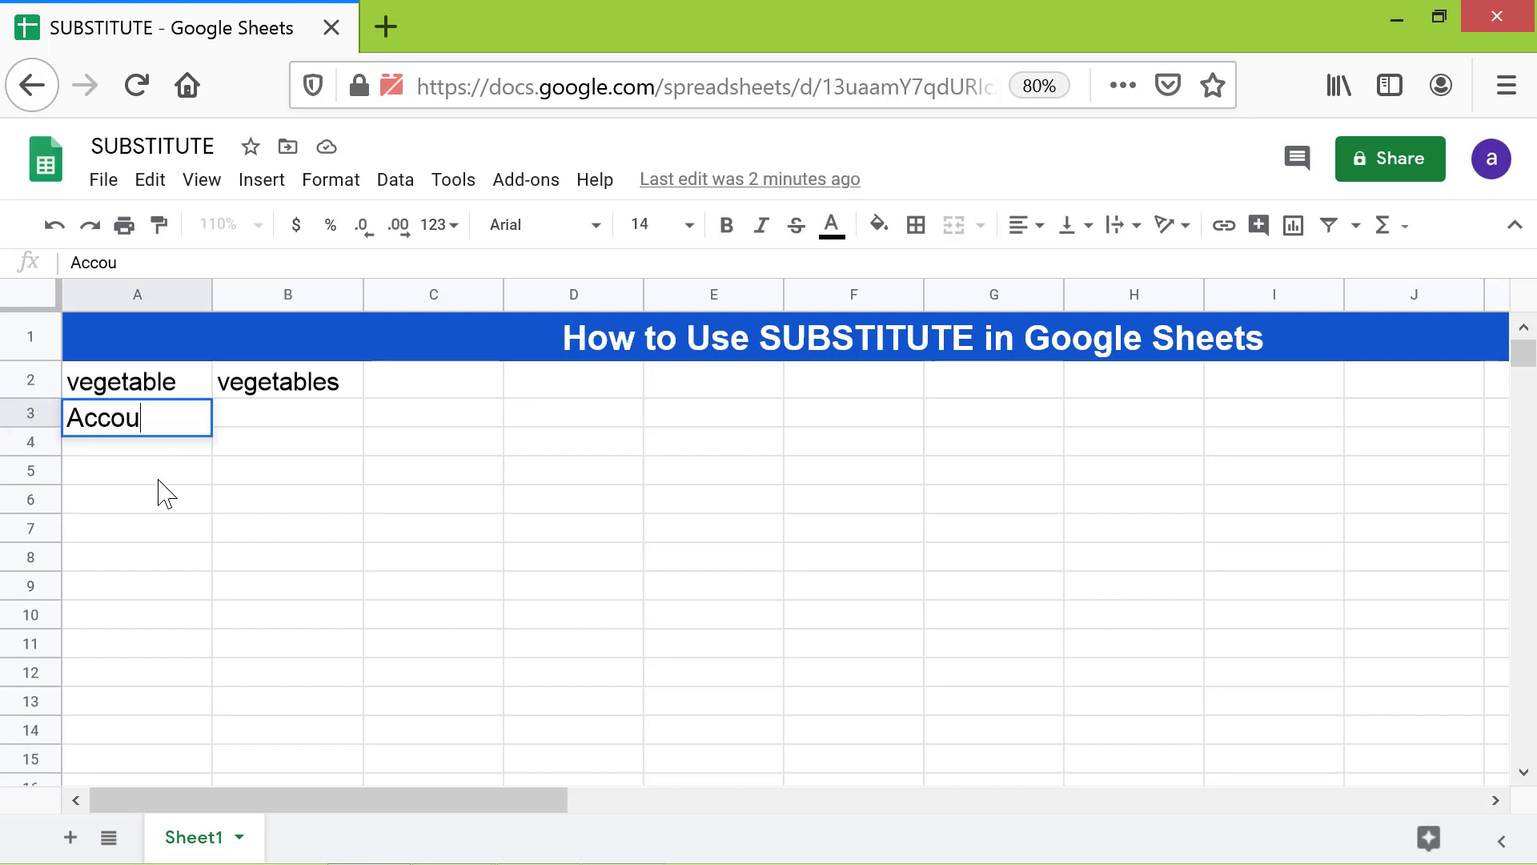
type("nt Numbe")
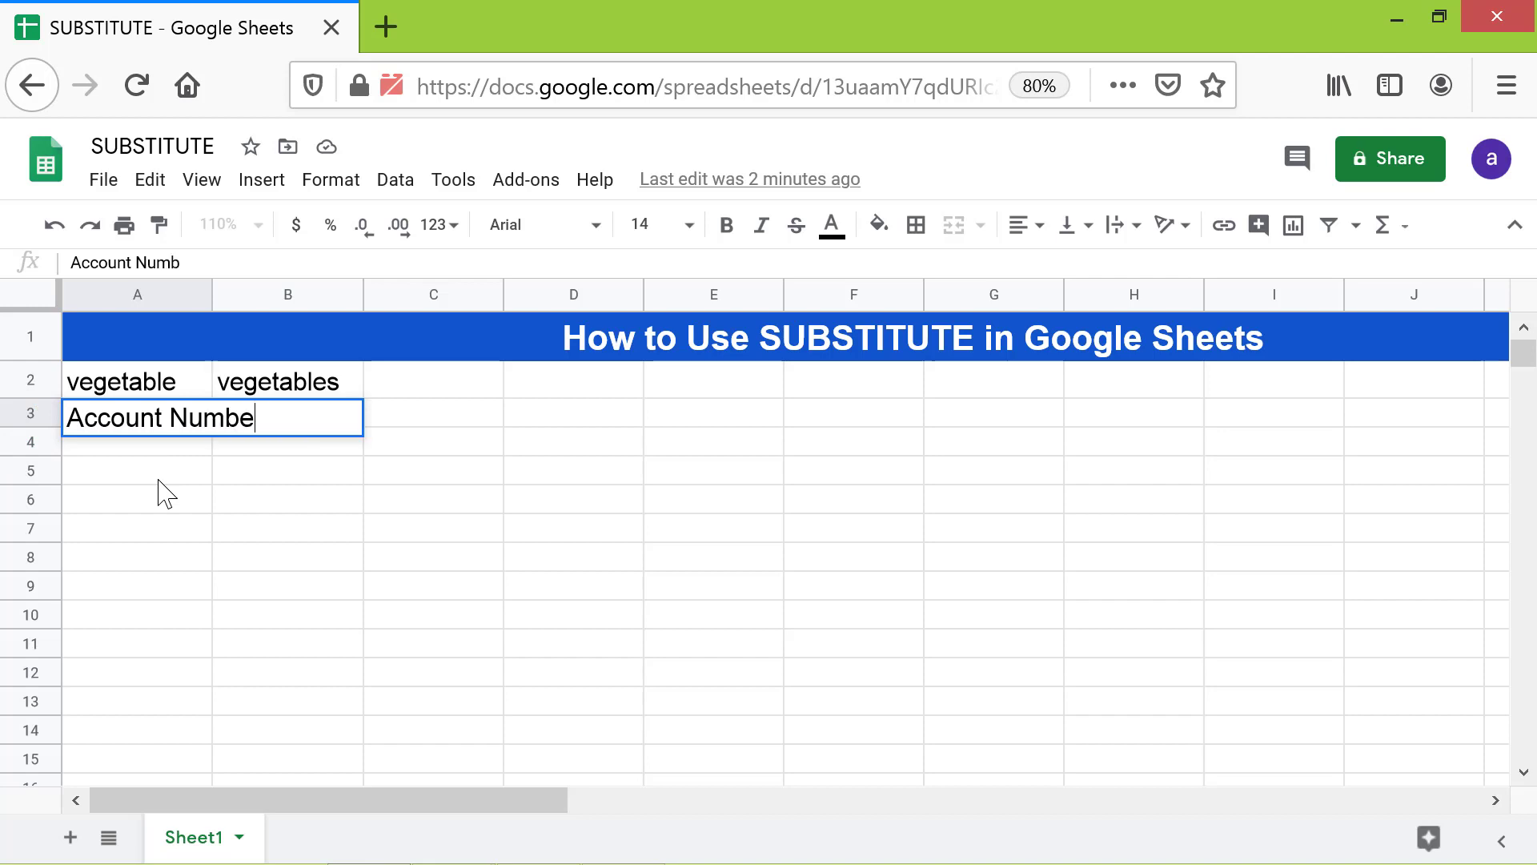
type("r & Folio N")
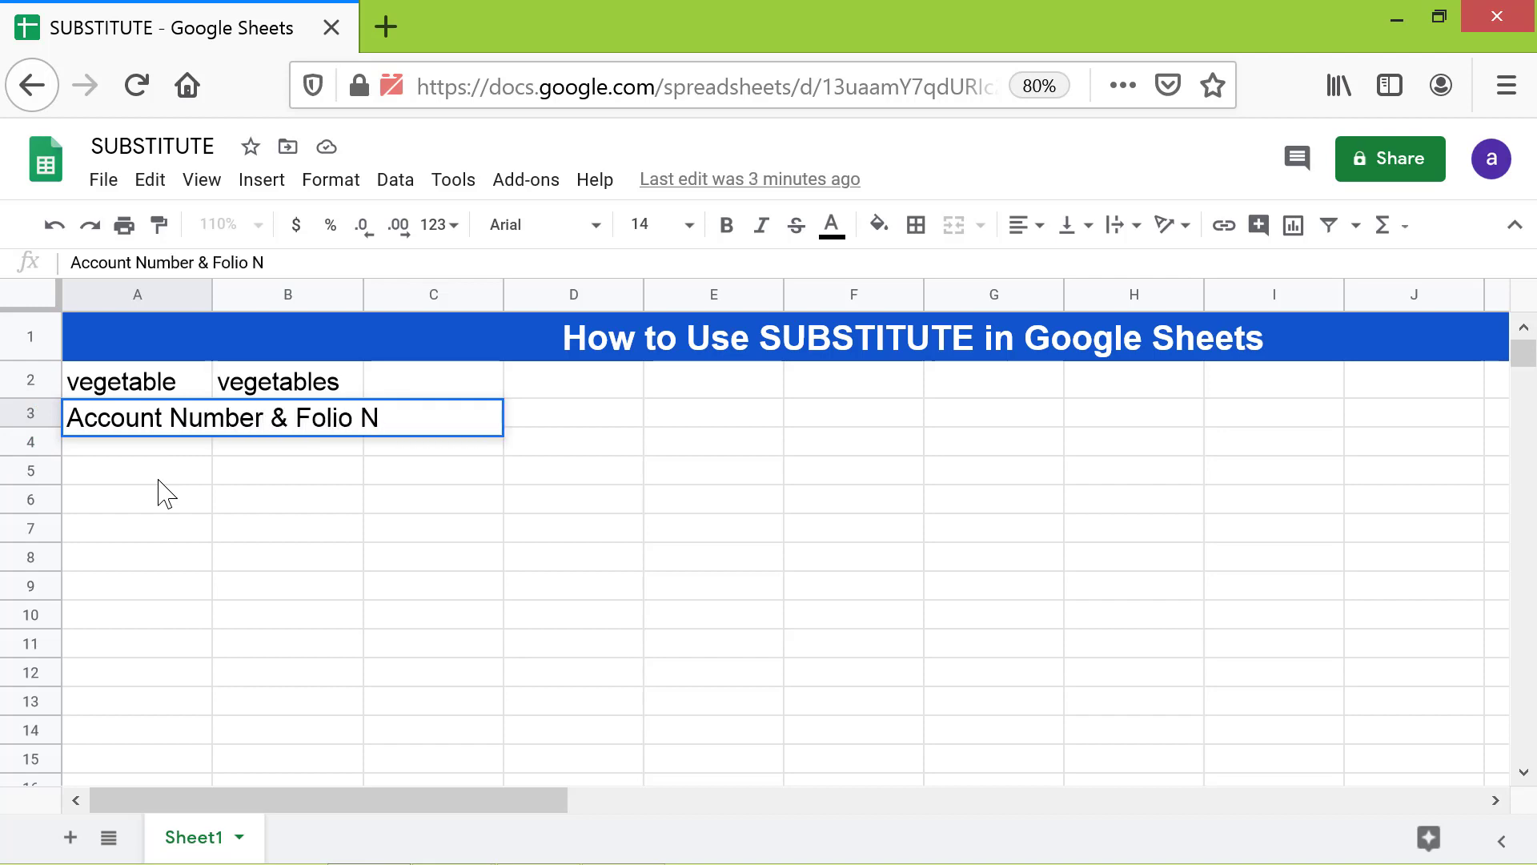
type("umber")
key("Return")
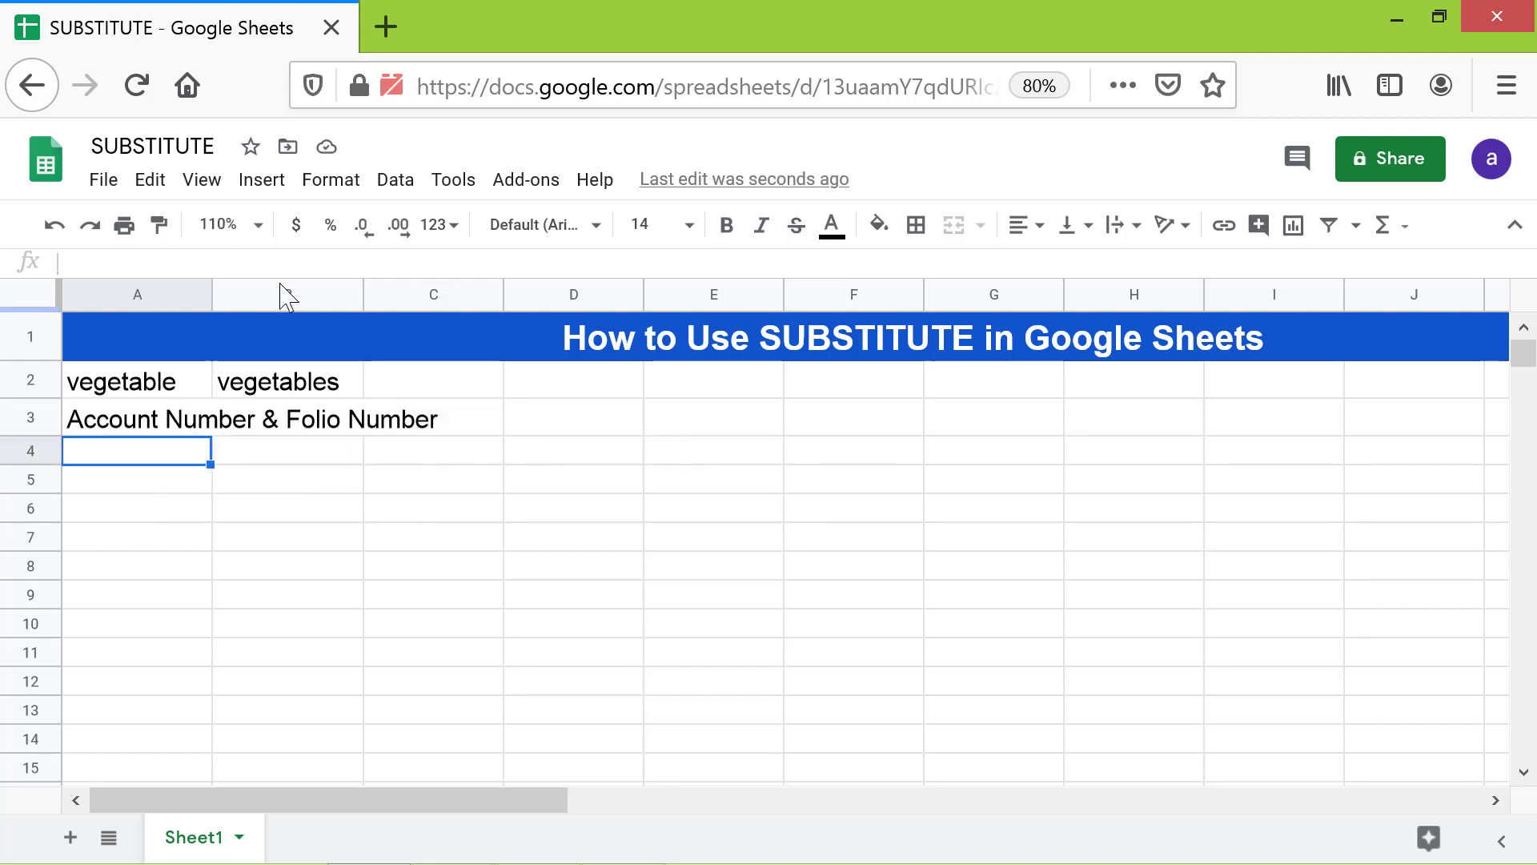
left_click_drag(208, 282, 450, 303)
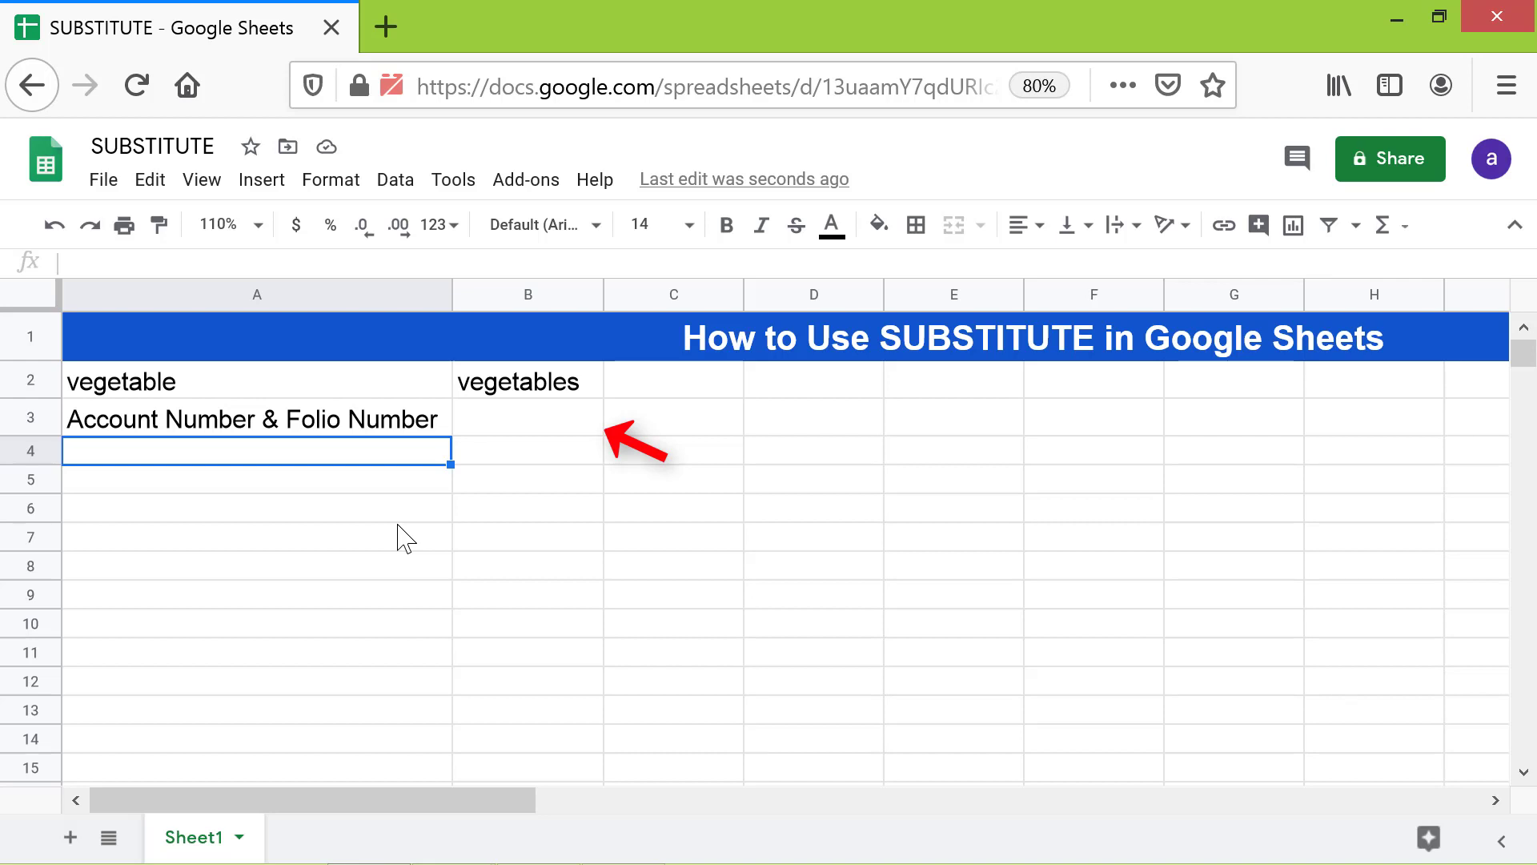
Enter =SUBSTITUTE(A3,"Number","No.") in B3 and widen column B to fit the result
left_click(519, 425)
type("=subs")
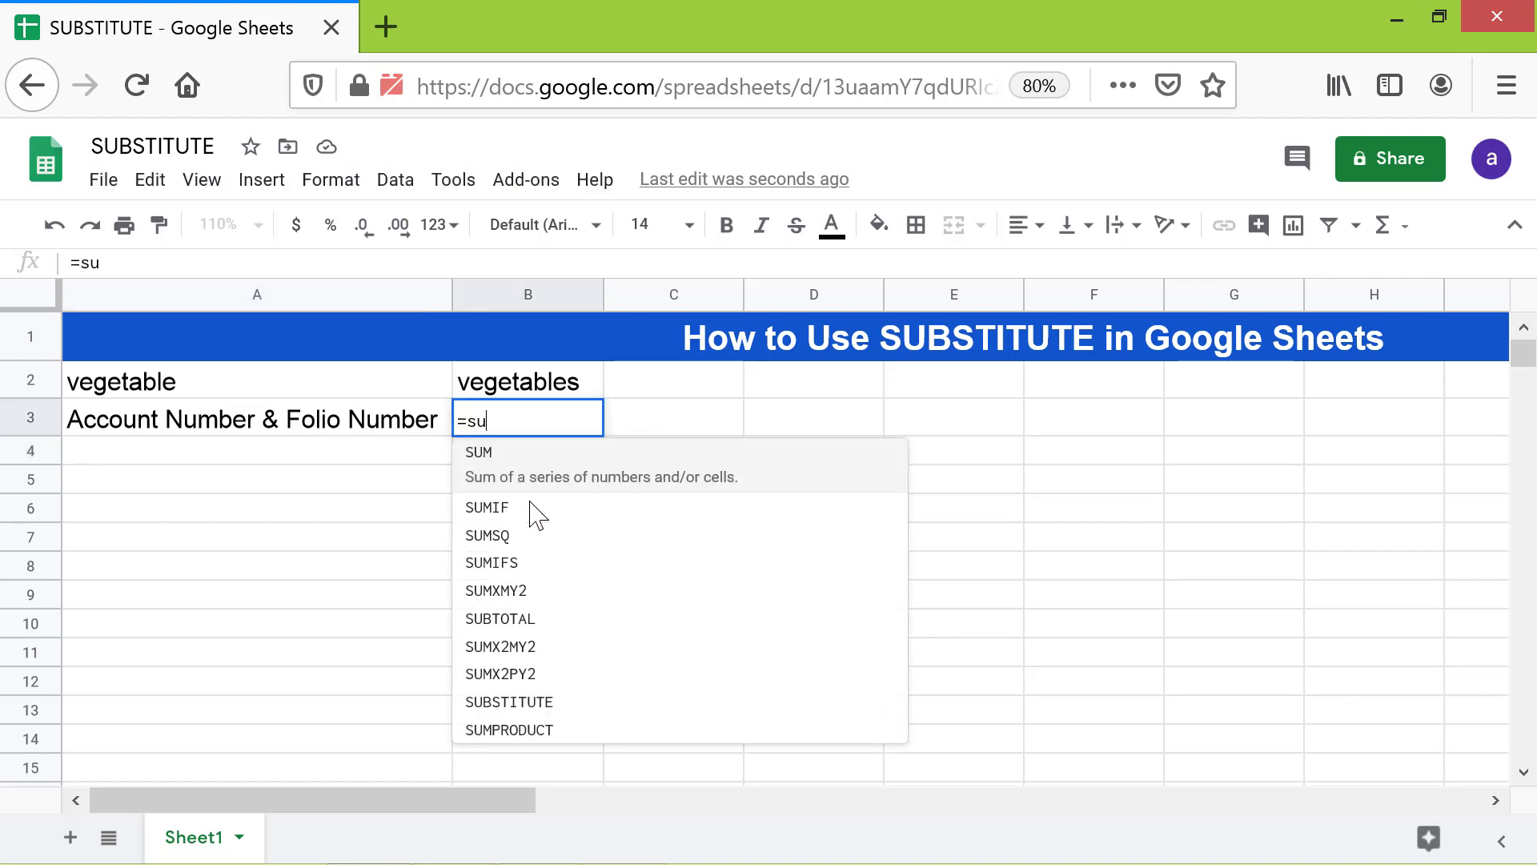
left_click(549, 456)
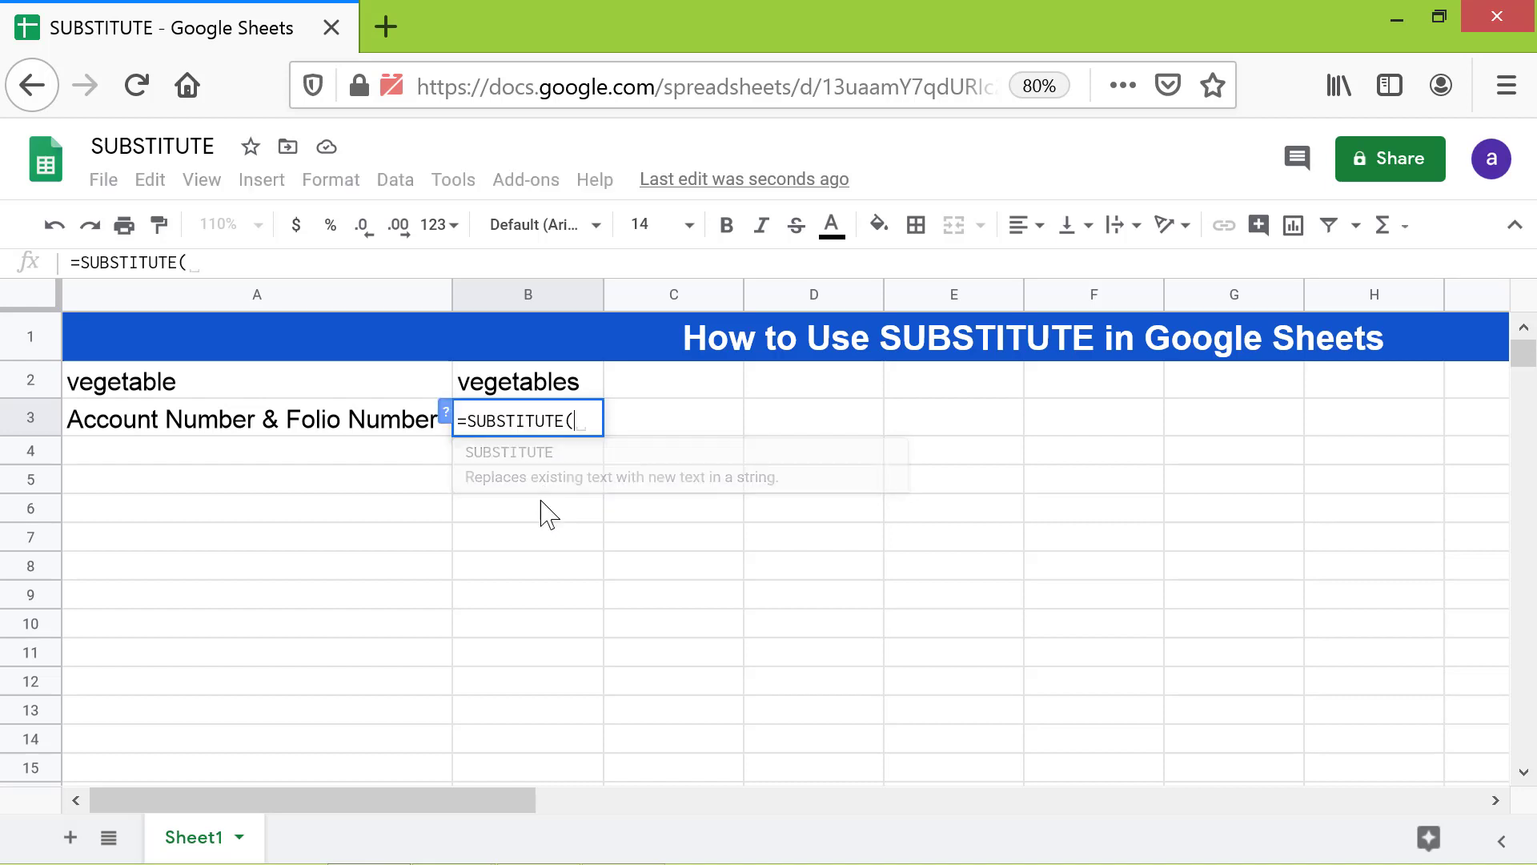
left_click(282, 426)
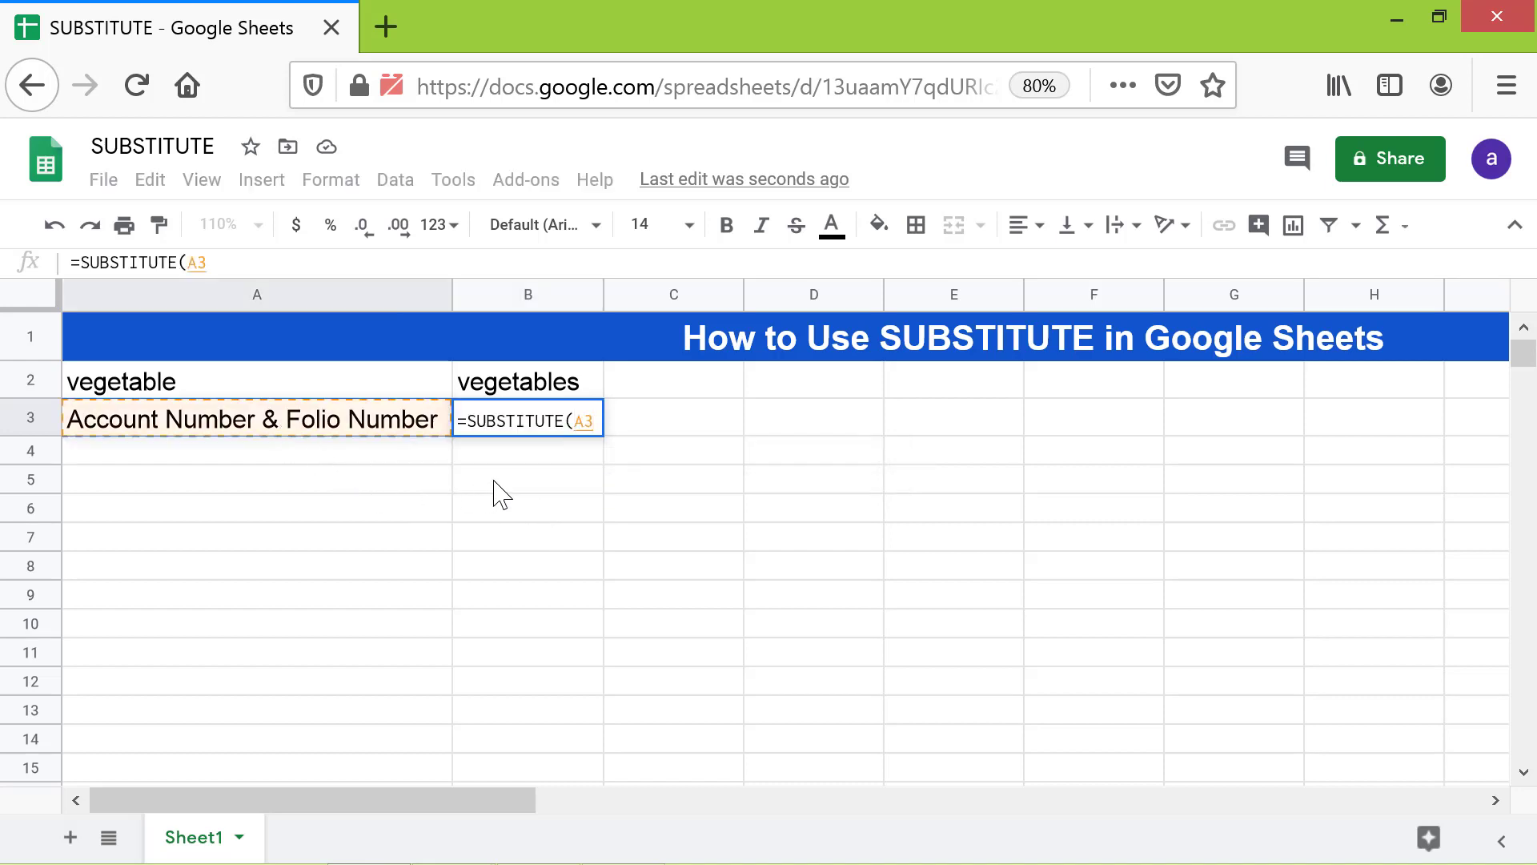
type(",\"Numb")
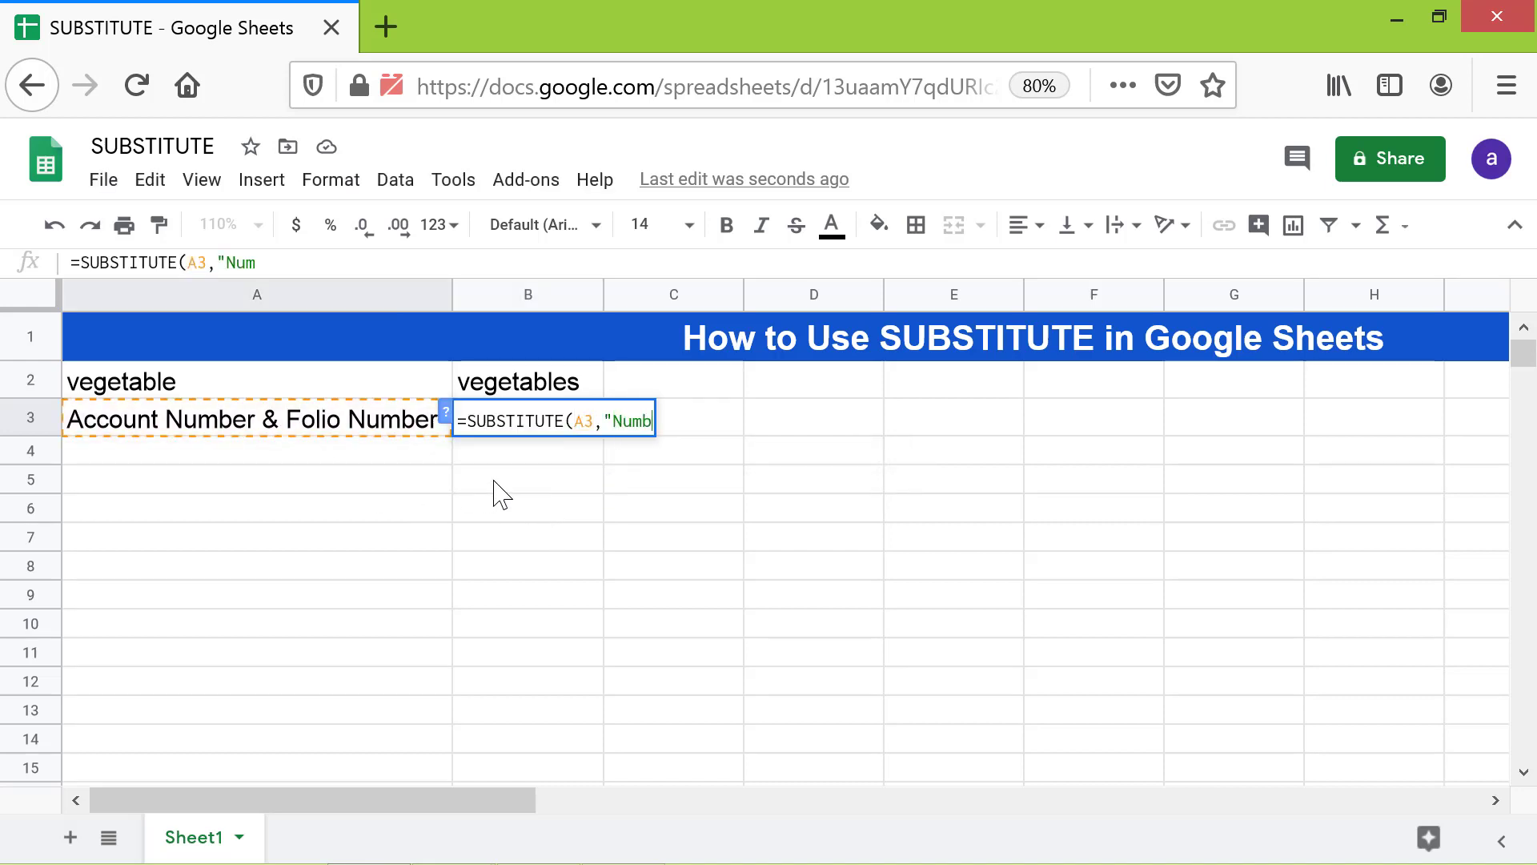
type("er\",\"No.\"")
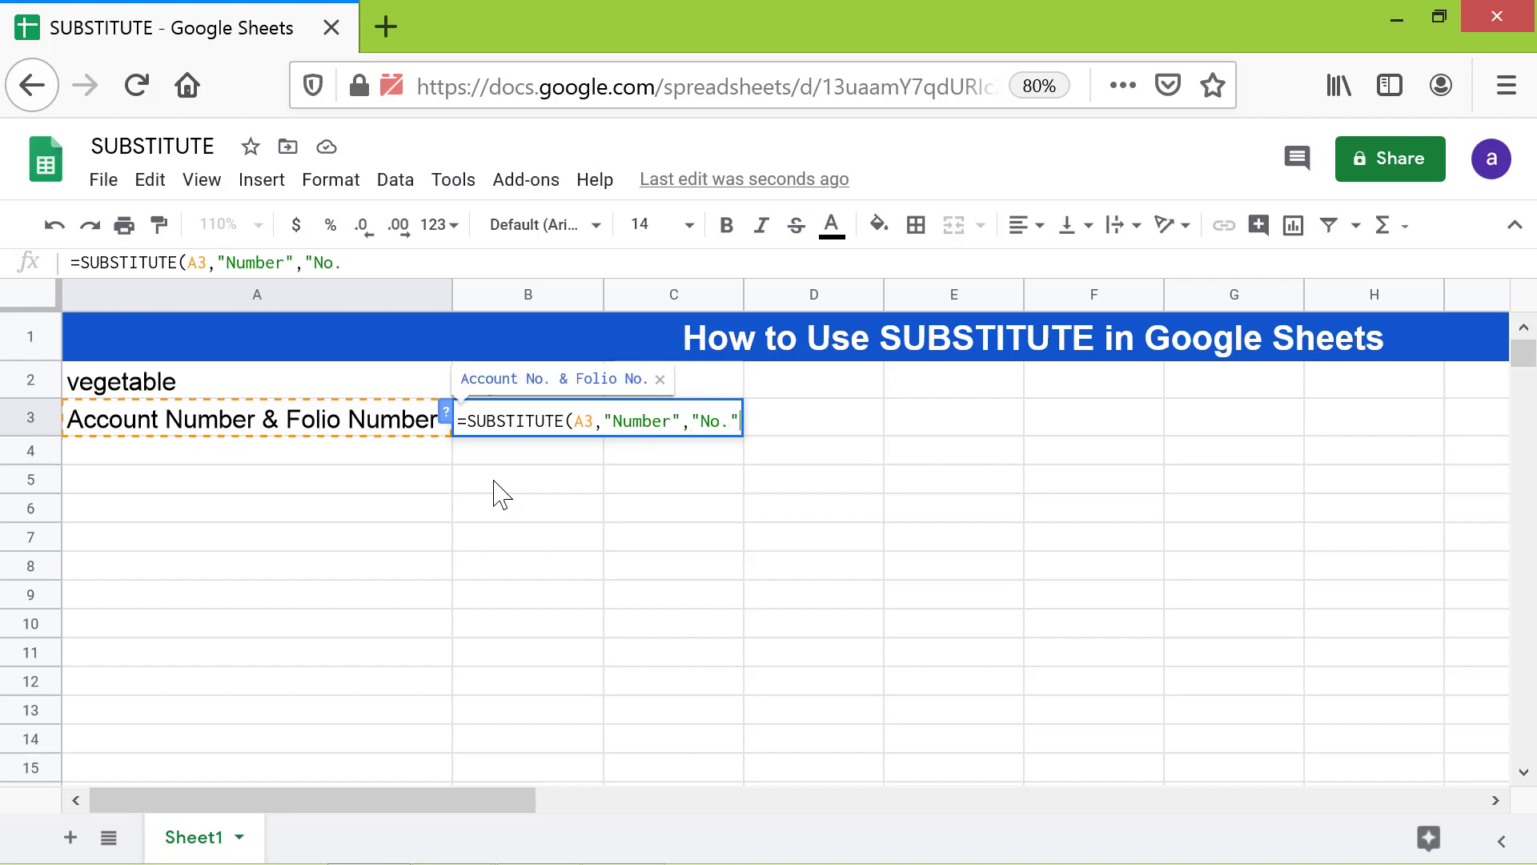
key("Return")
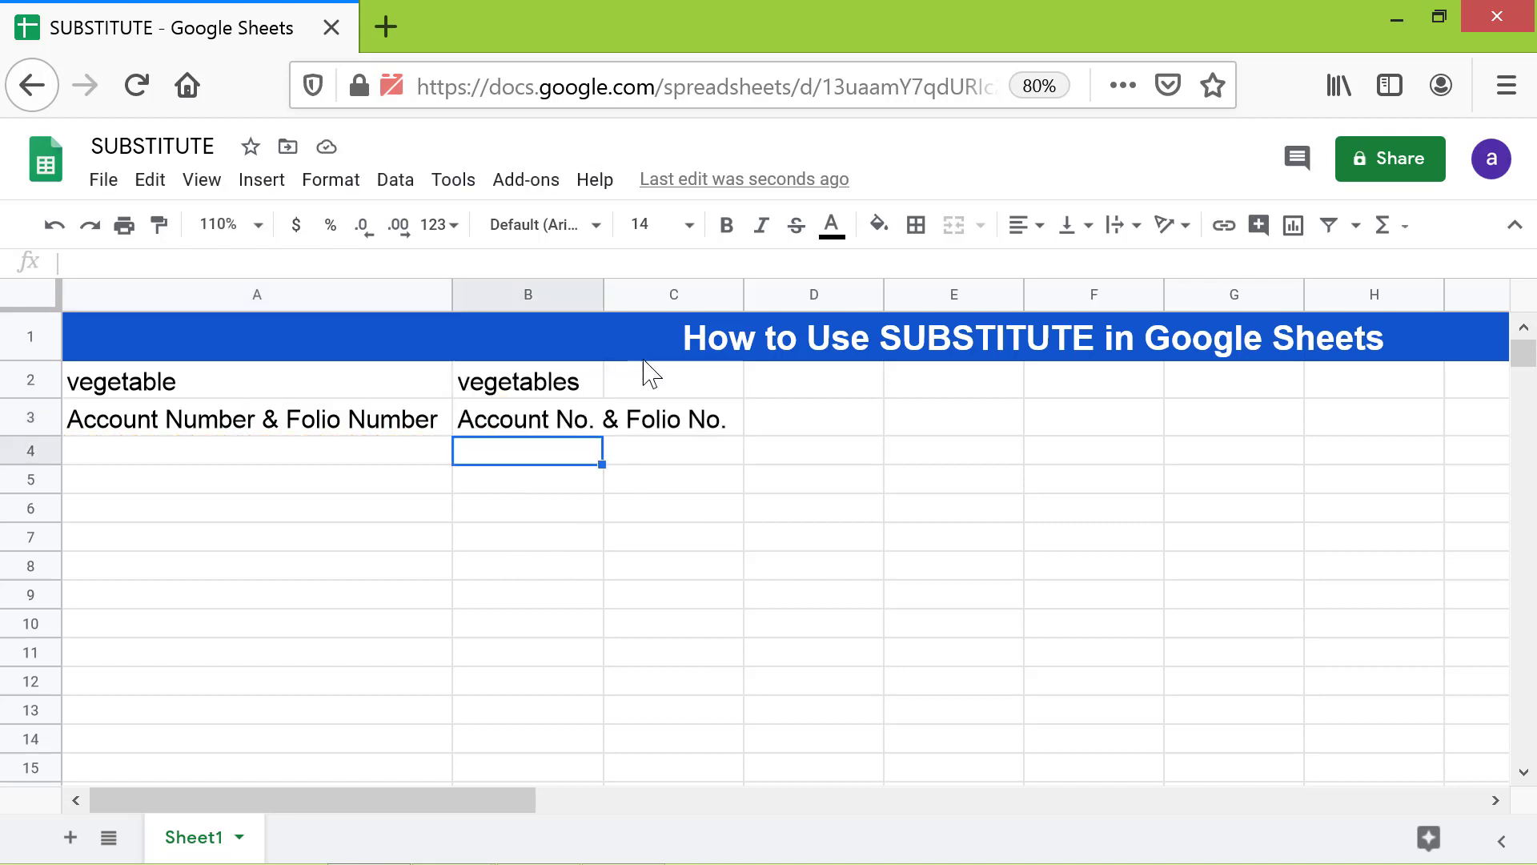
left_click_drag(600, 283, 743, 356)
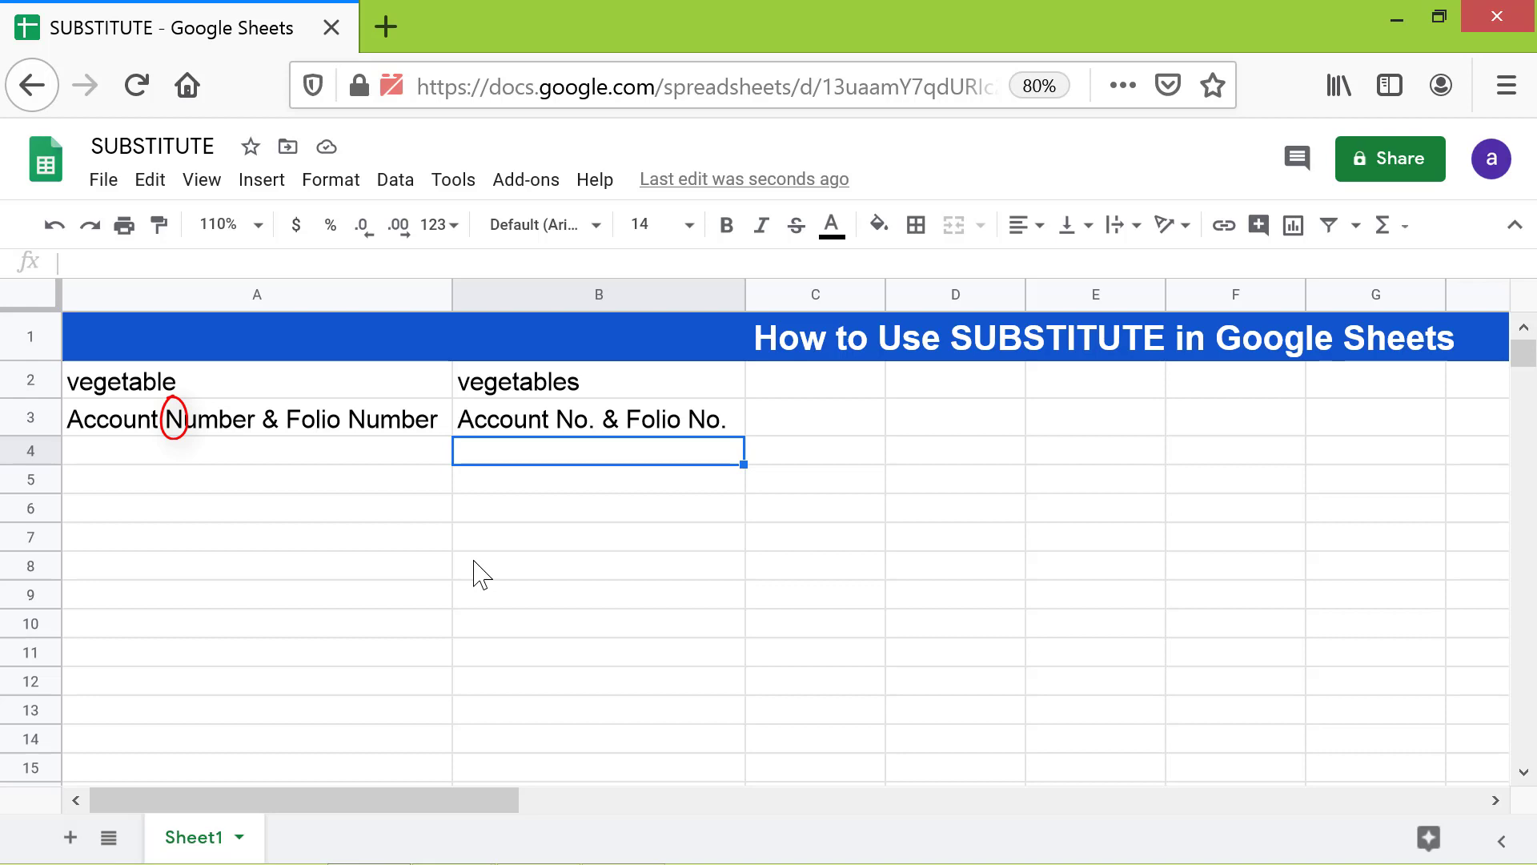
Change 'Number' to lowercase 'number' in B3's SUBSTITUTE formula, leaving the text unchanged
left_click(551, 430)
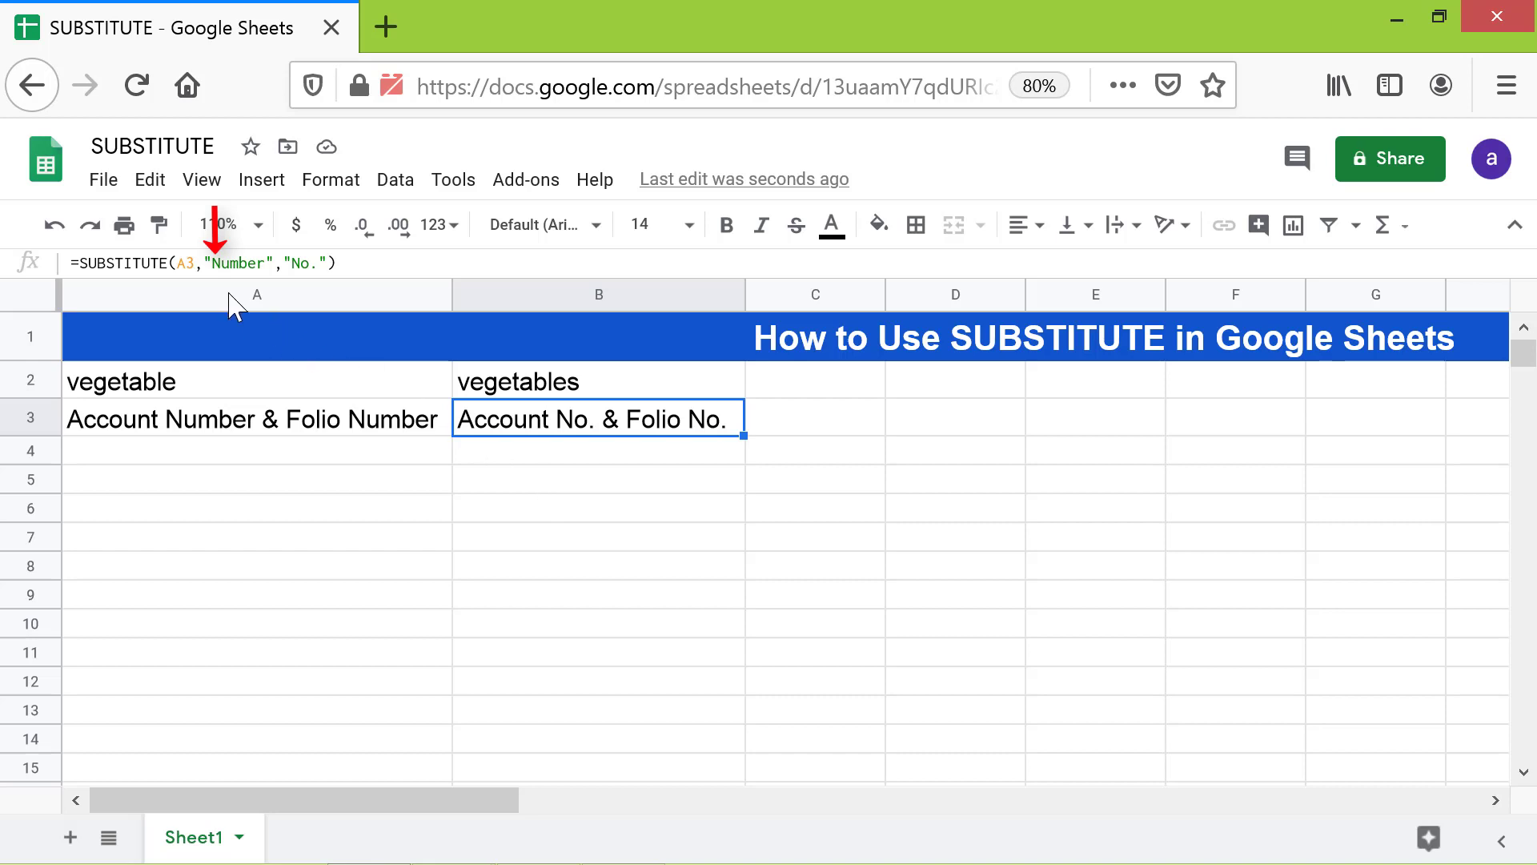
left_click(217, 264)
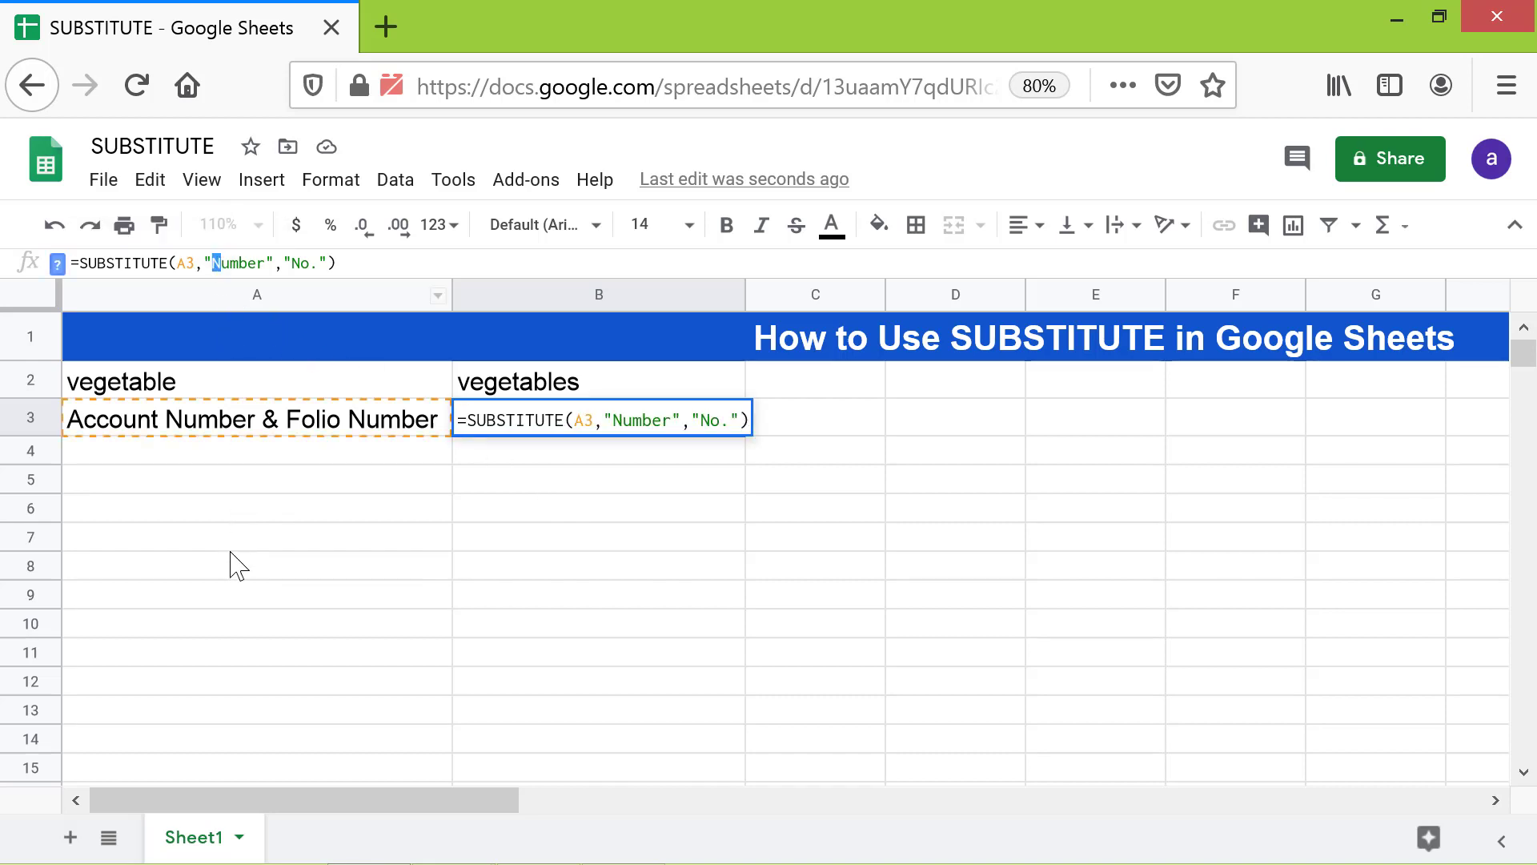
key("Delete")
type("n")
key("Return")
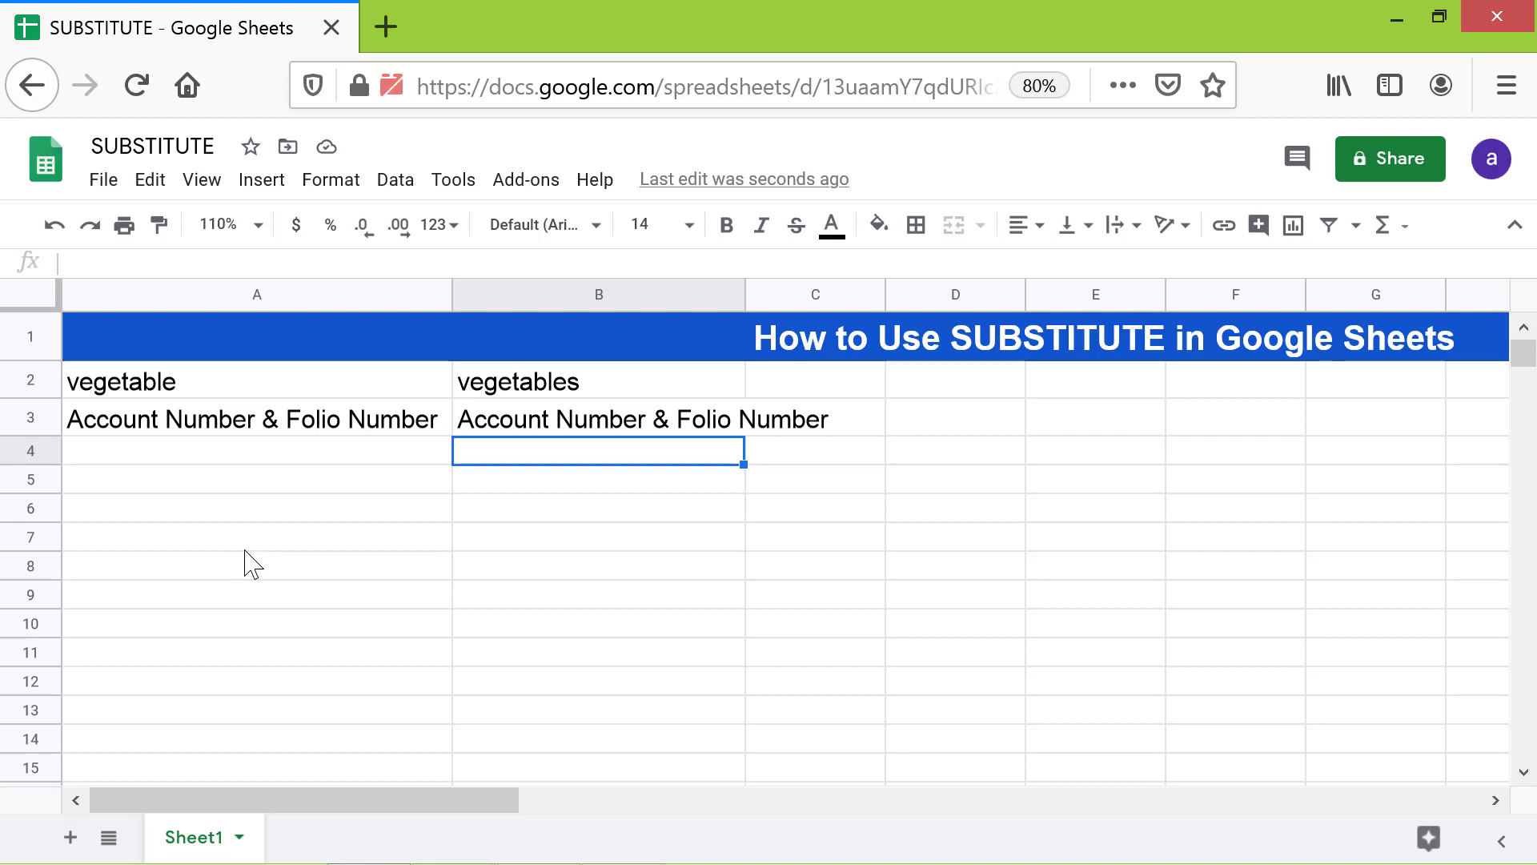
Change 'number' back to 'Number' in B3's formula to show 'Account No. & Folio No.' again
left_click(484, 426)
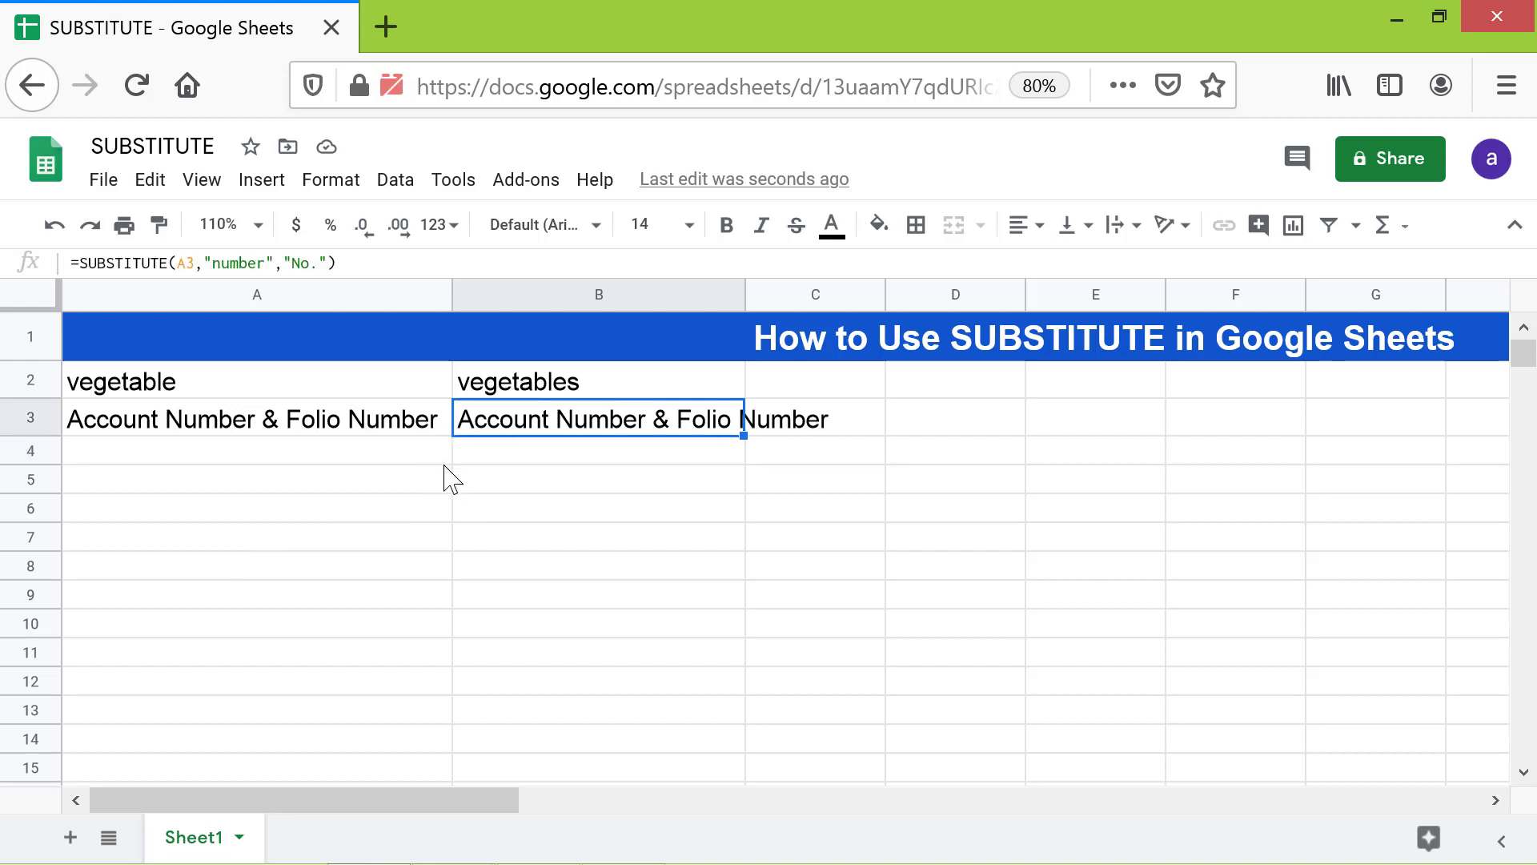
left_click_drag(213, 262, 219, 263)
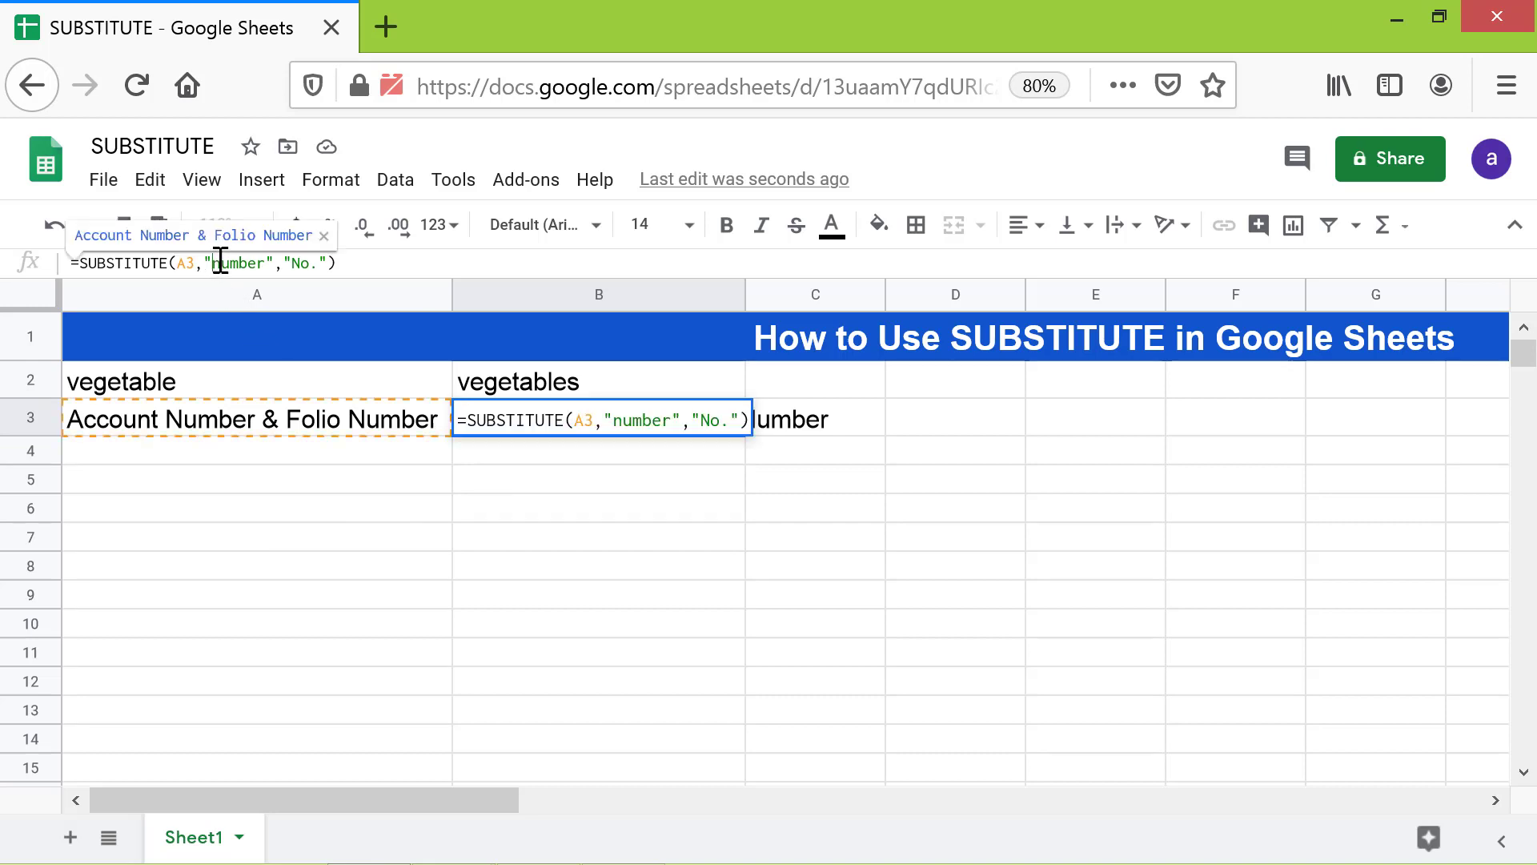
type("N")
key("Return")
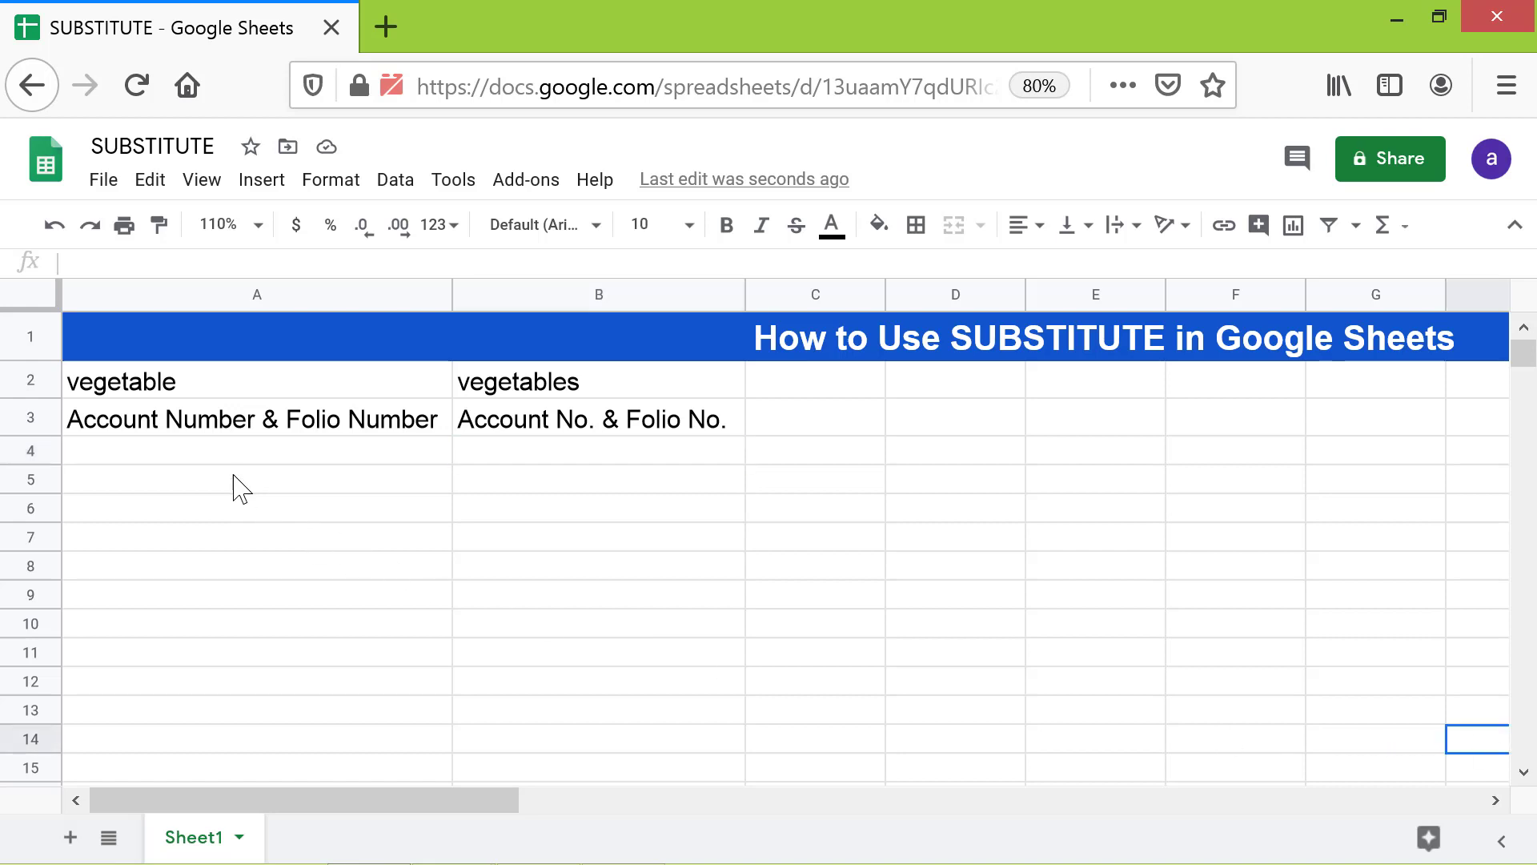
Enter 'Quarter 1.' in cell A4
left_click(180, 453)
type("Qua")
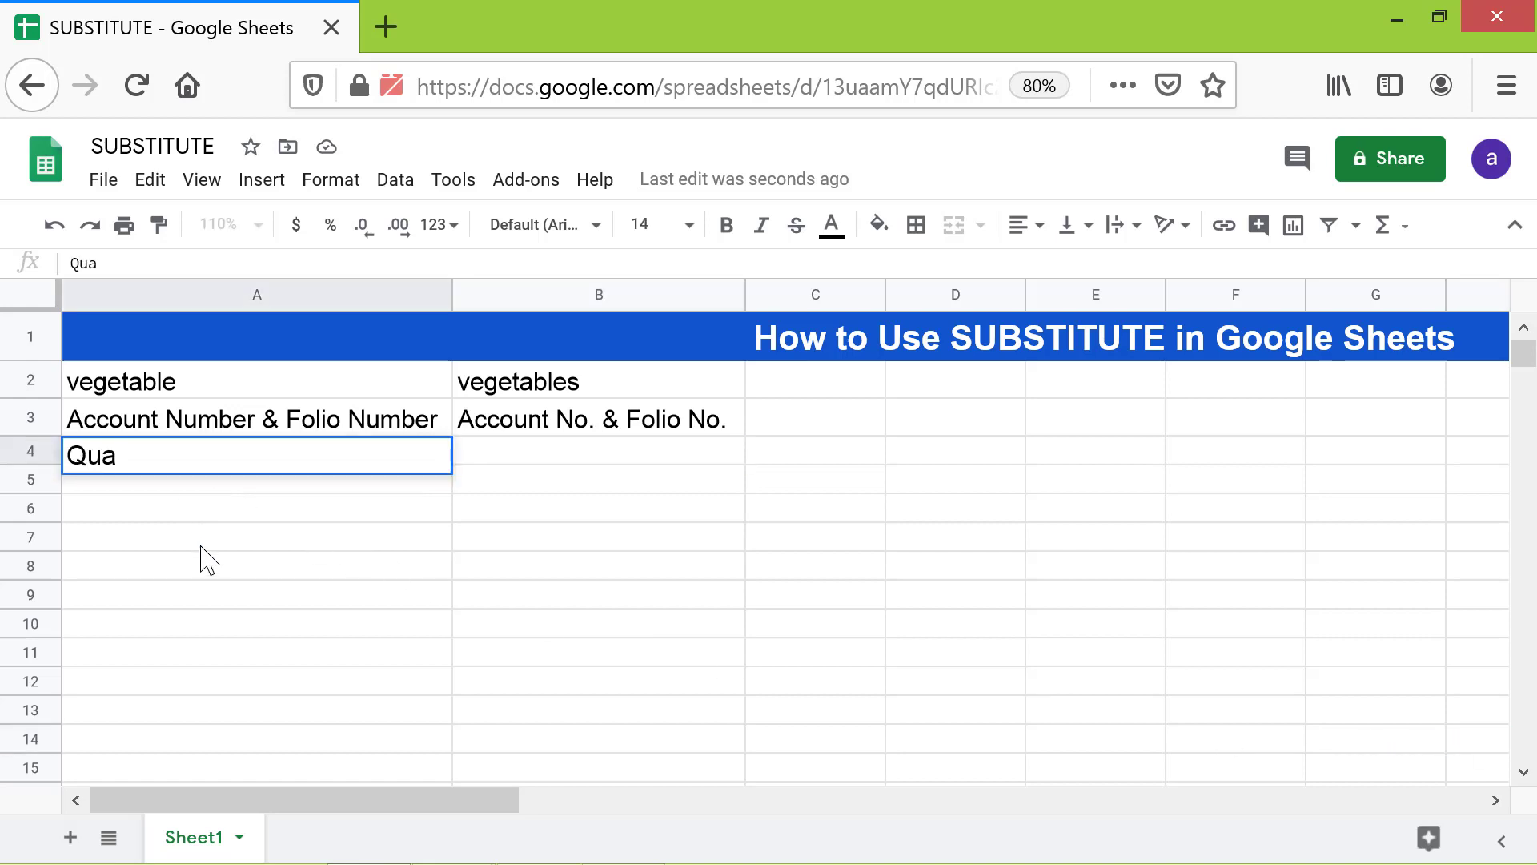
type("rter 1.")
key("Tab")
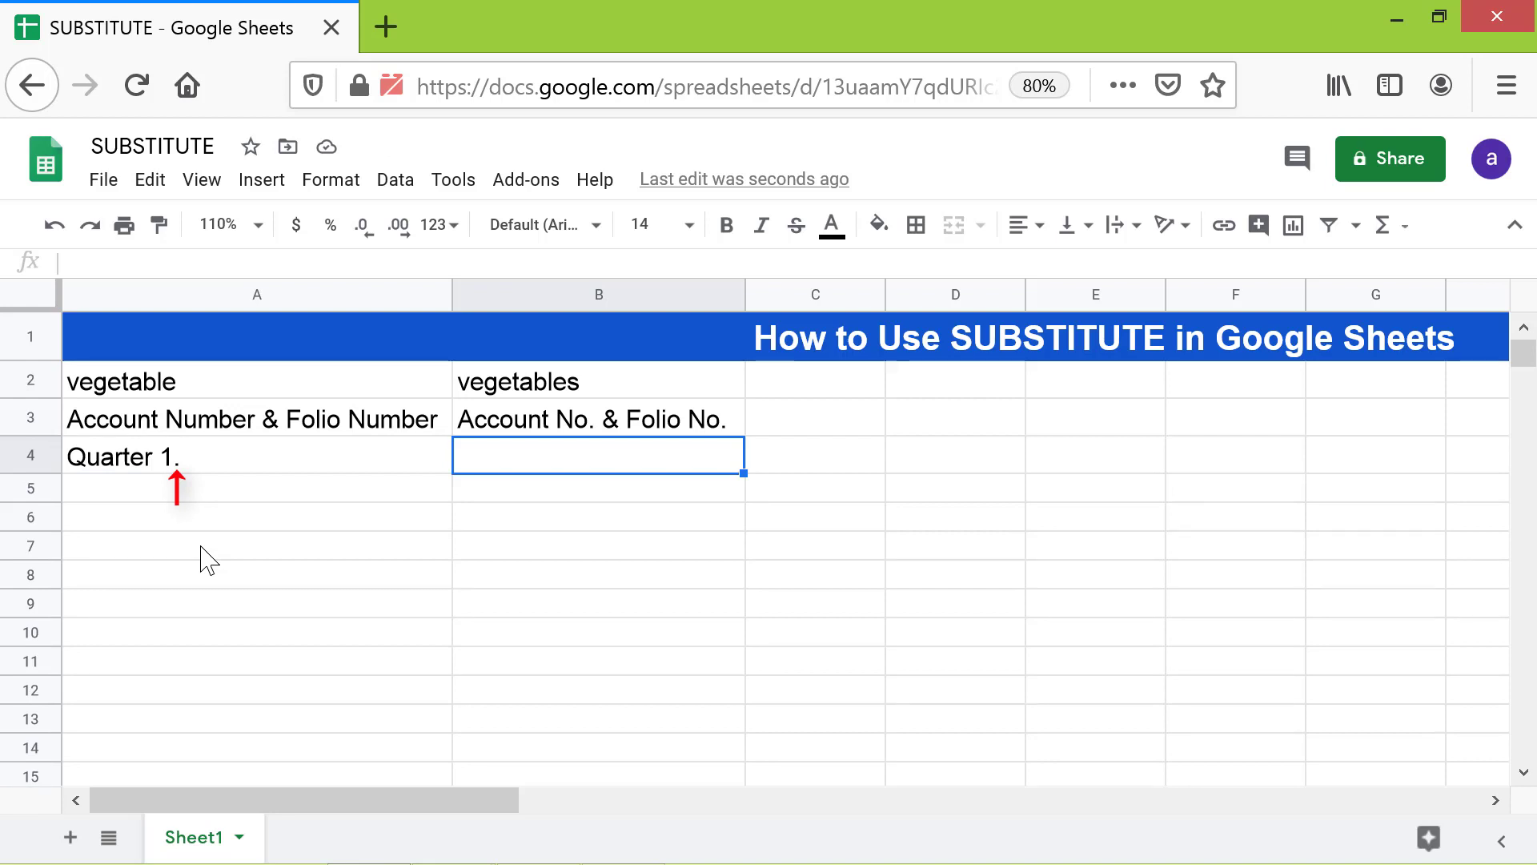
Enter =SUBSTITUTE(A4,".","") in B4 to show 'Quarter 1' without the period
type("=")
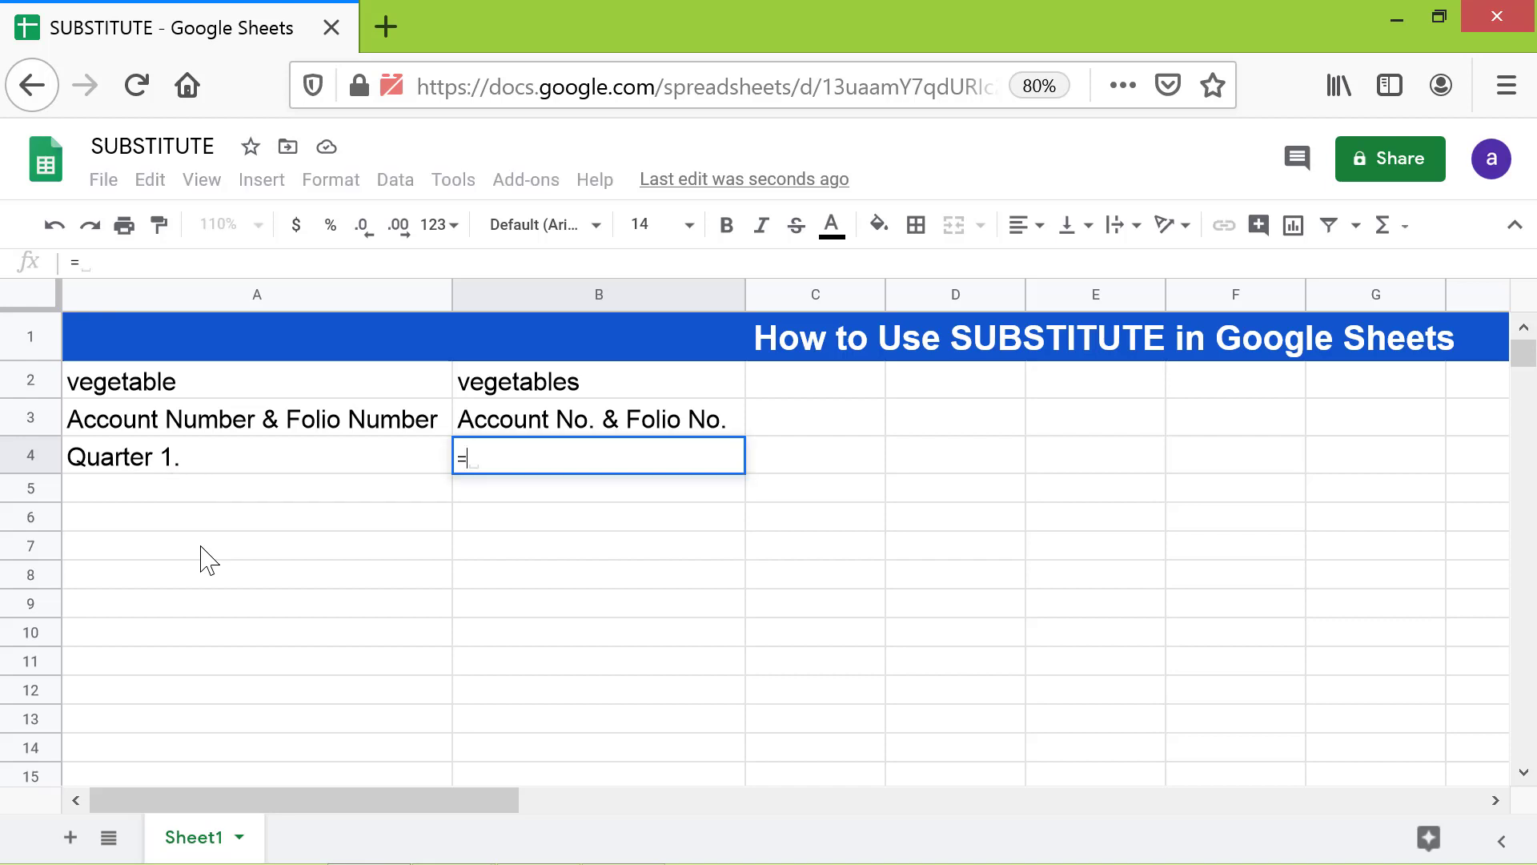
type("subs")
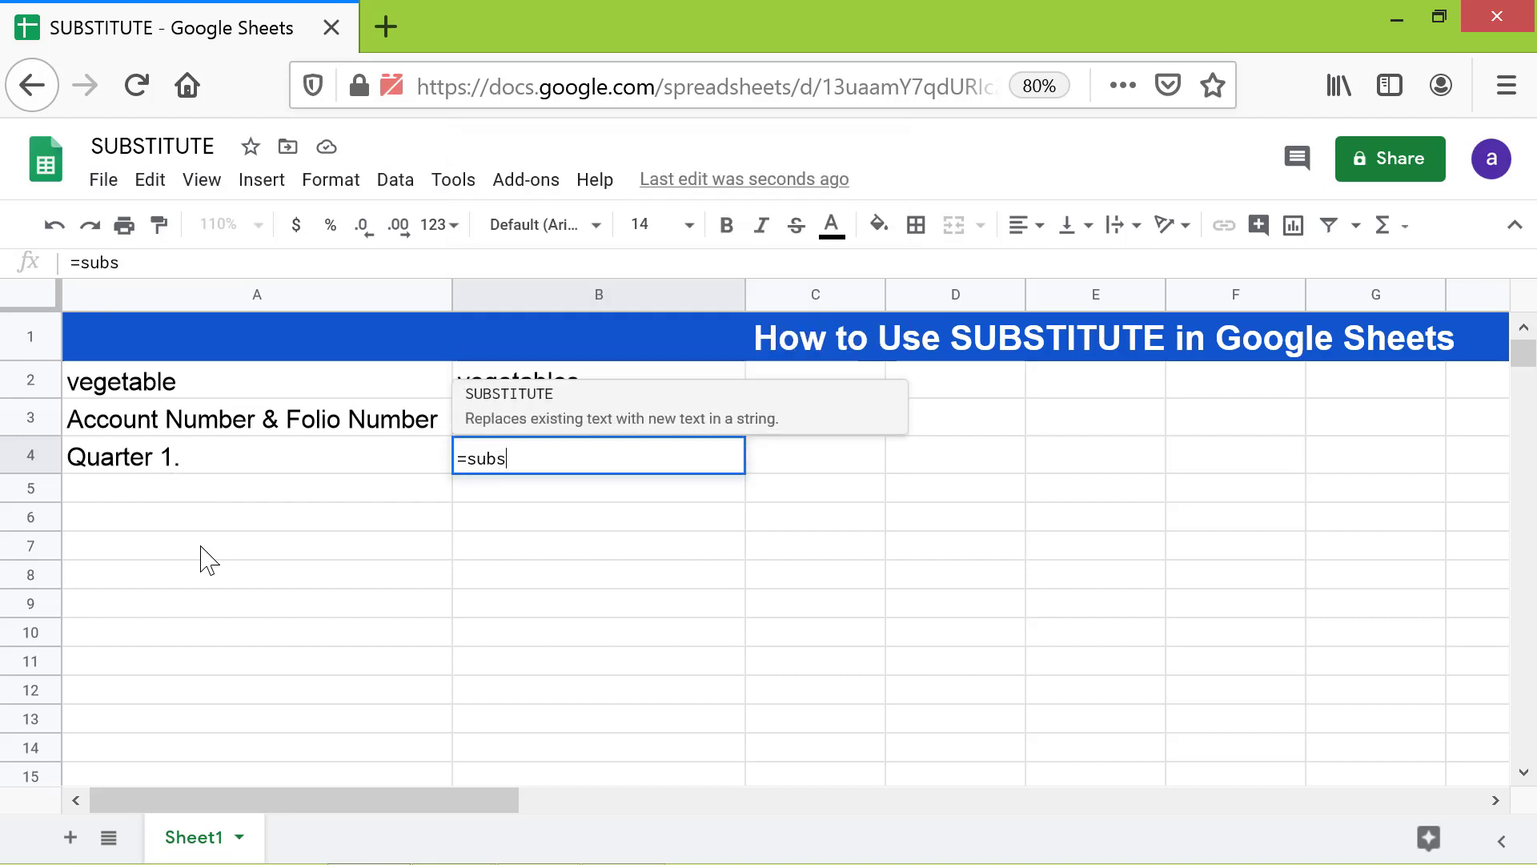
left_click(587, 394)
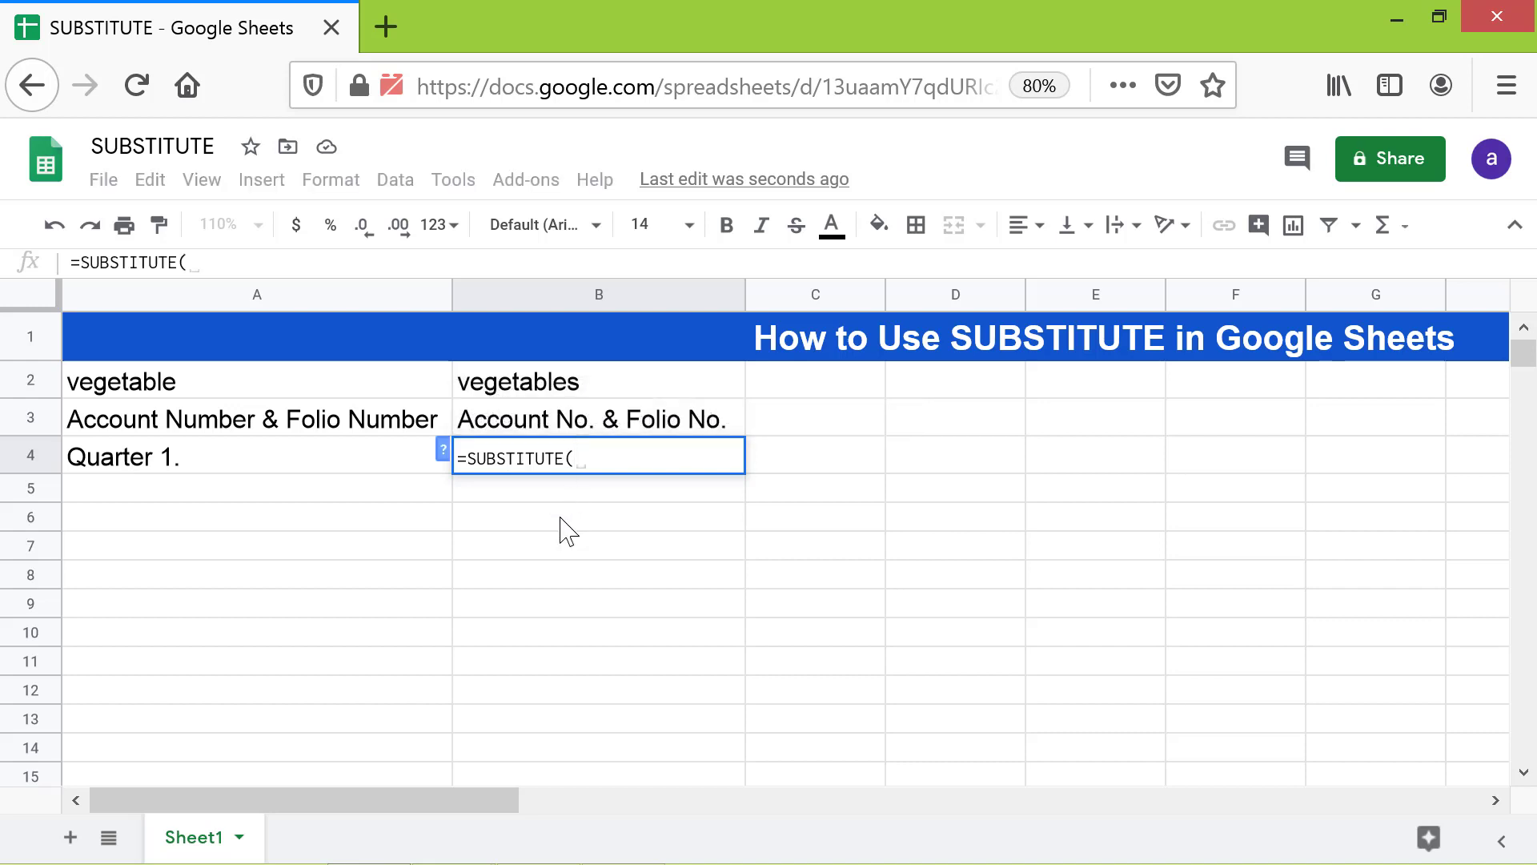
left_click(144, 458)
type(",\".\",\"\"")
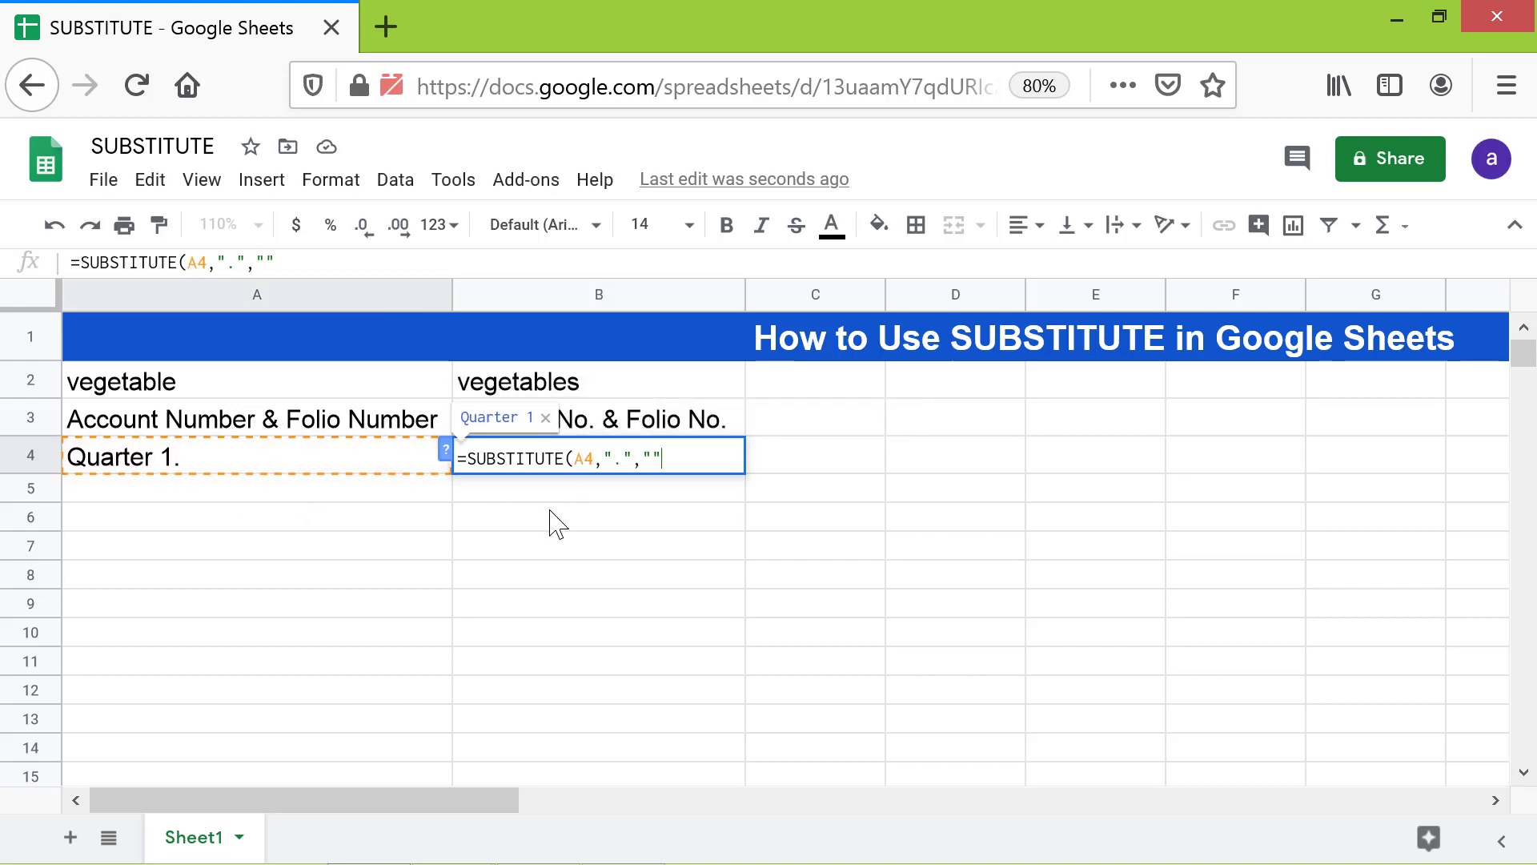
key("Return")
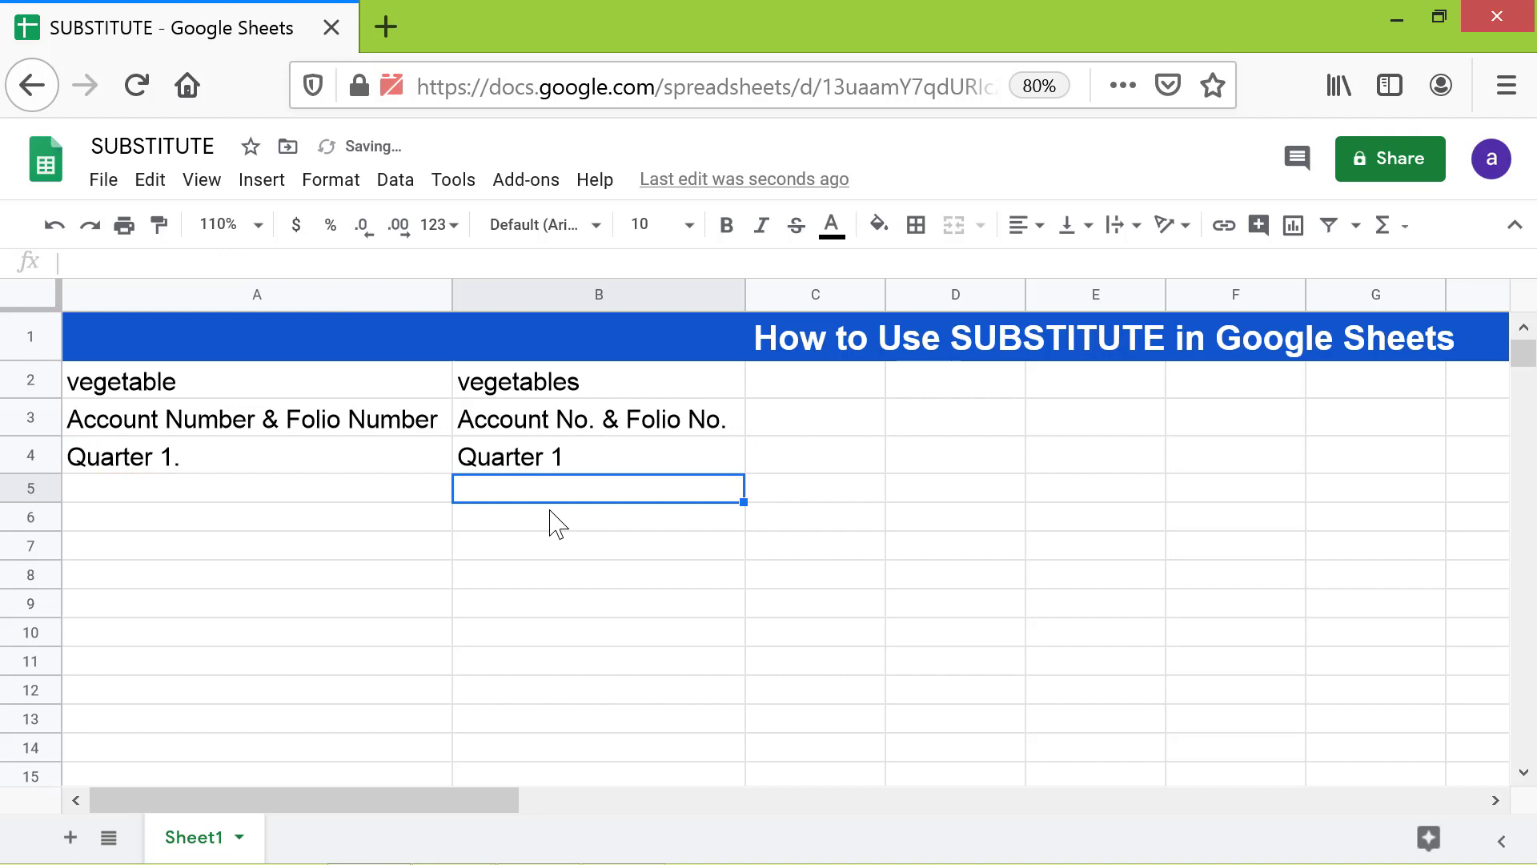